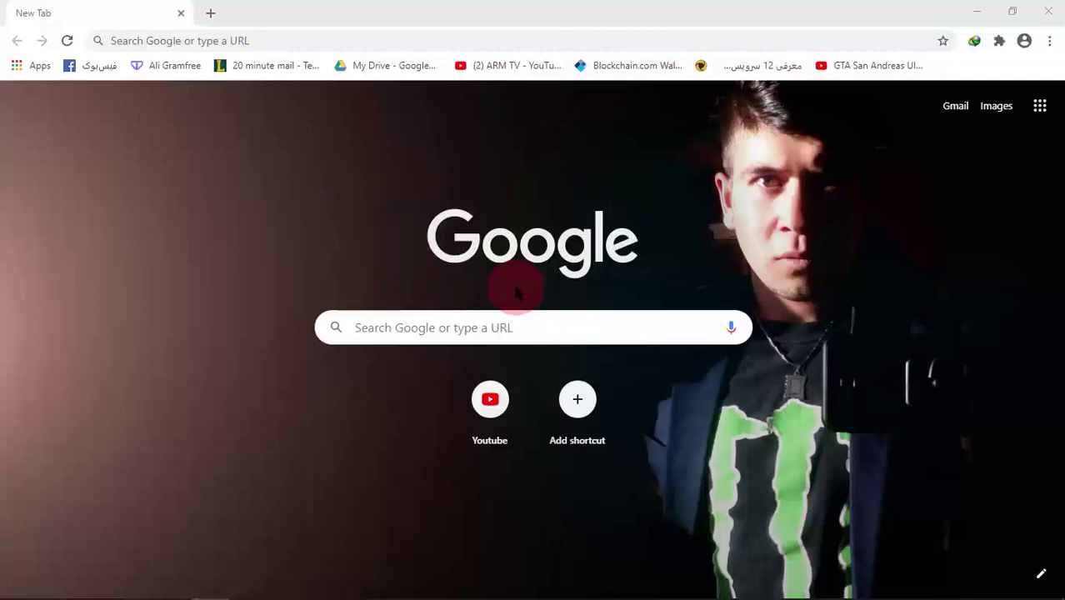
Go to helms.edu.af in Chrome to reach the HELMS login page
click(147, 40)
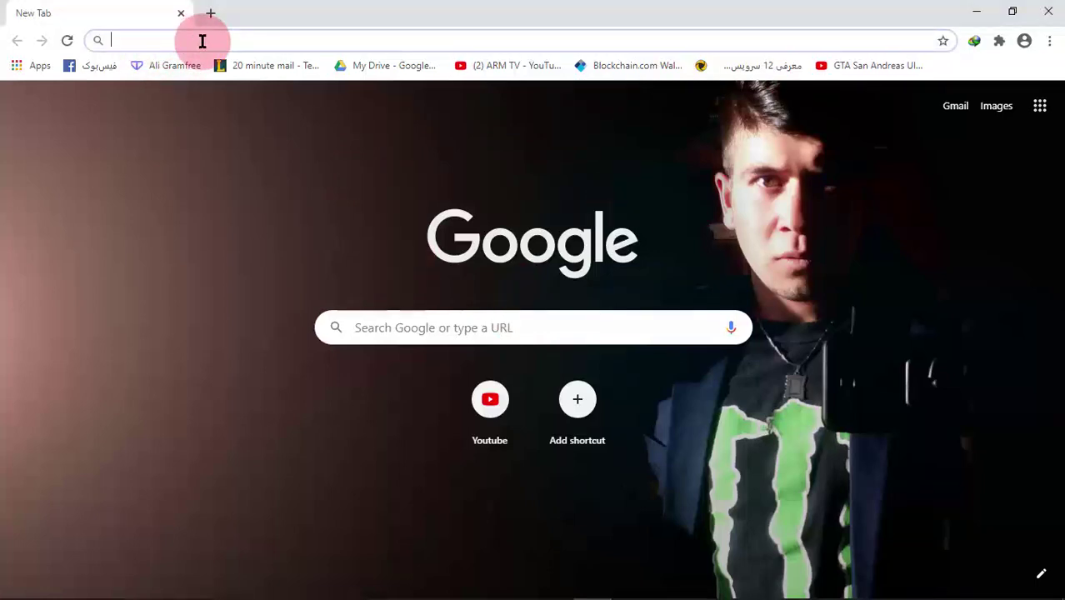
text(ش.عيث.سلمئا)
key(ctrl+a)
text(helms)
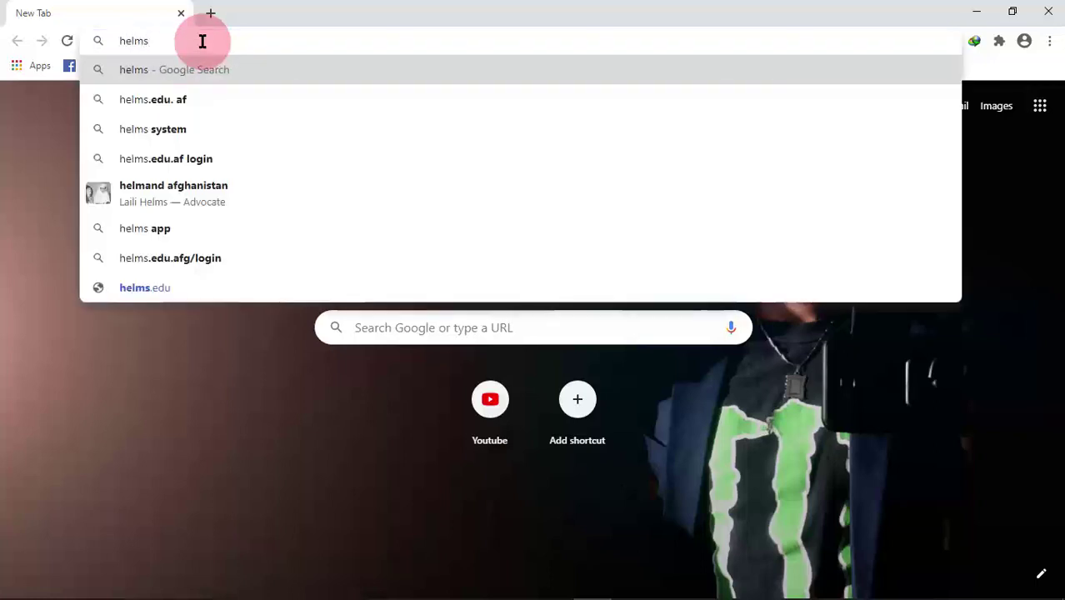
text(.edu.af)
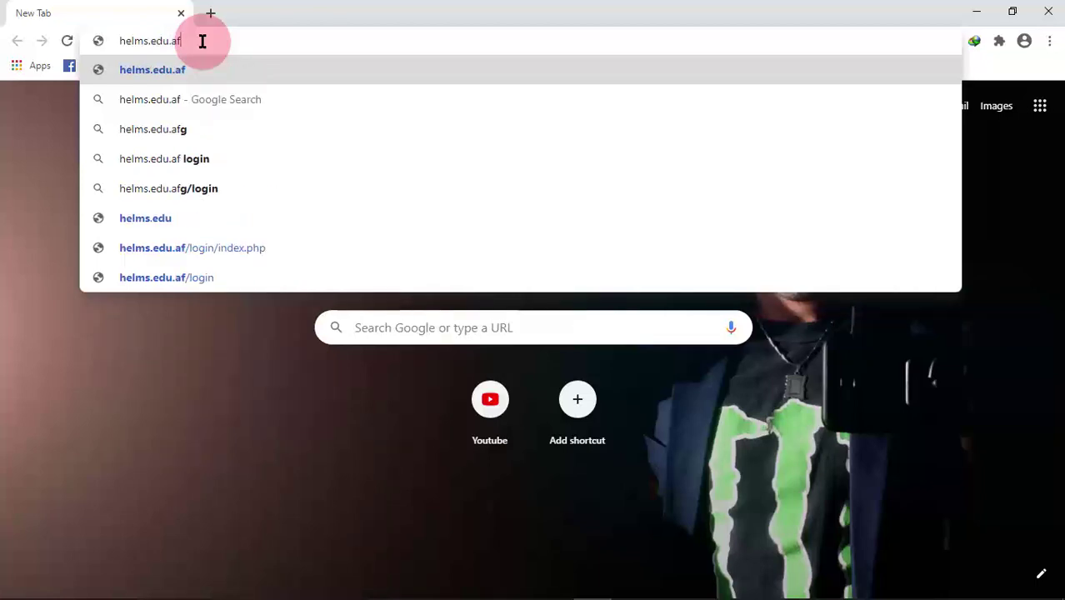
key(Return)
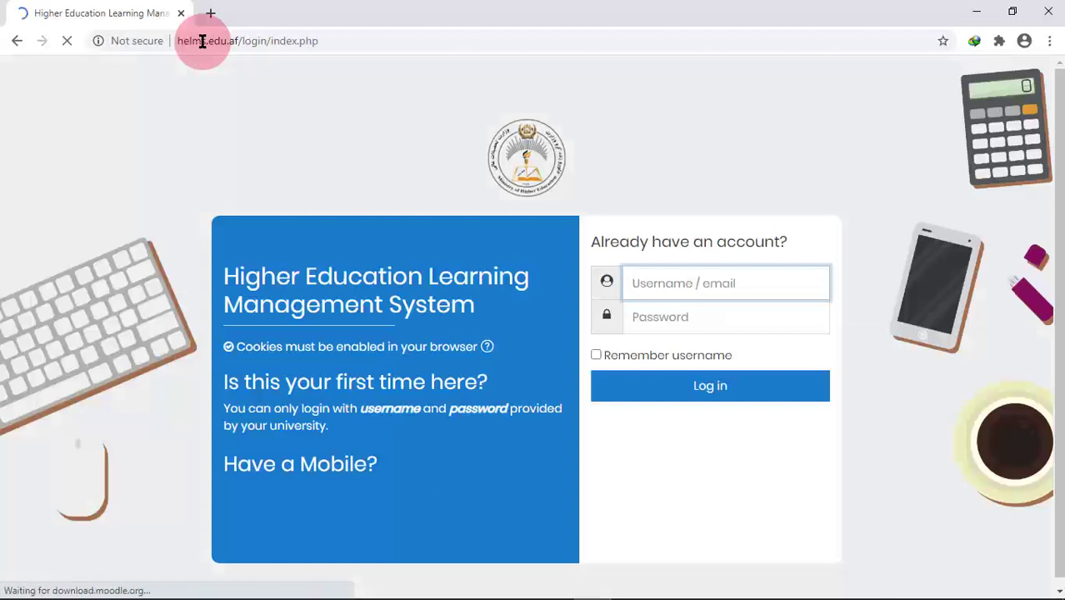
Log in with the student username and pasted password, with Remember username ticked
click(667, 281)
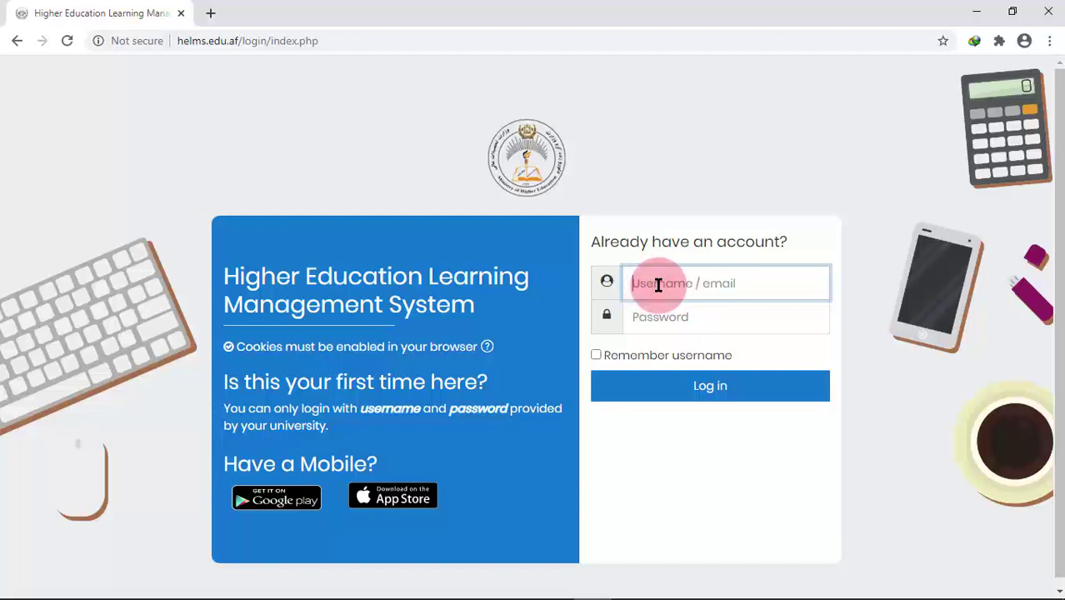
text(bmm-st123)
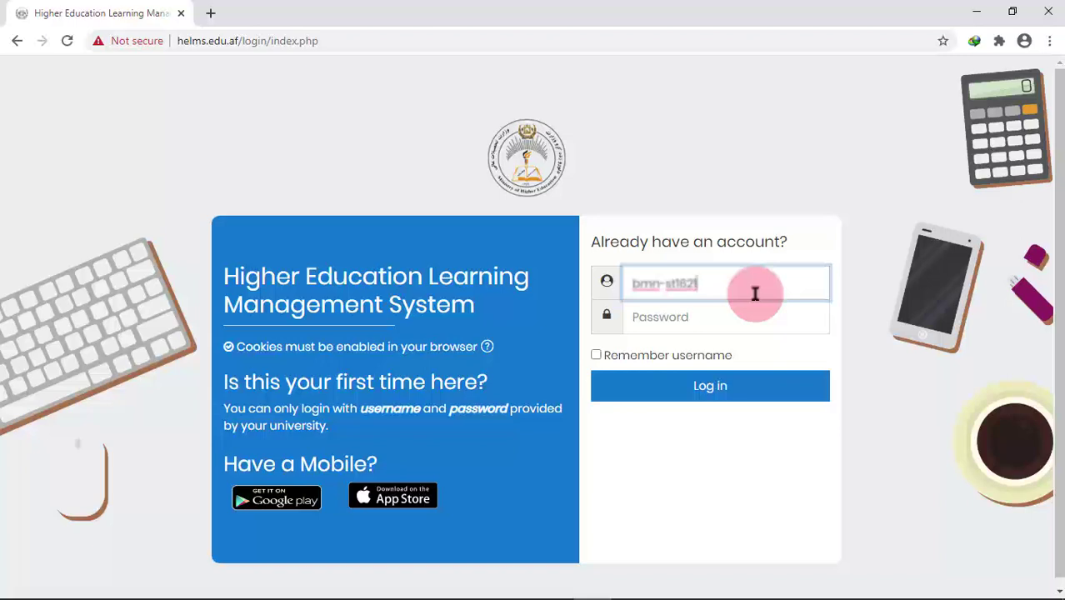
click(652, 316)
key(ctrl+v)
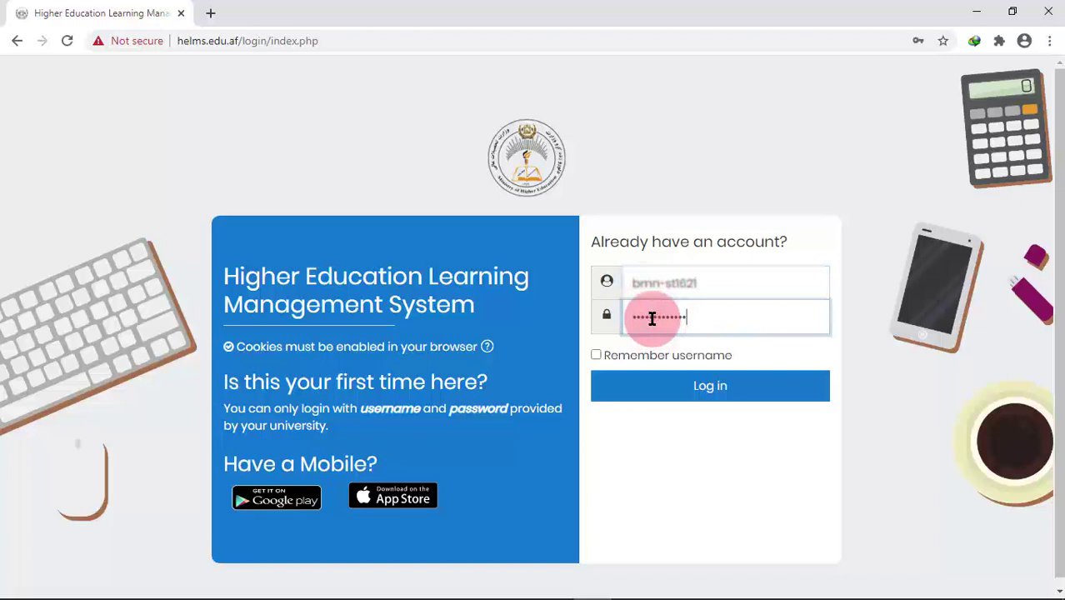
click(597, 356)
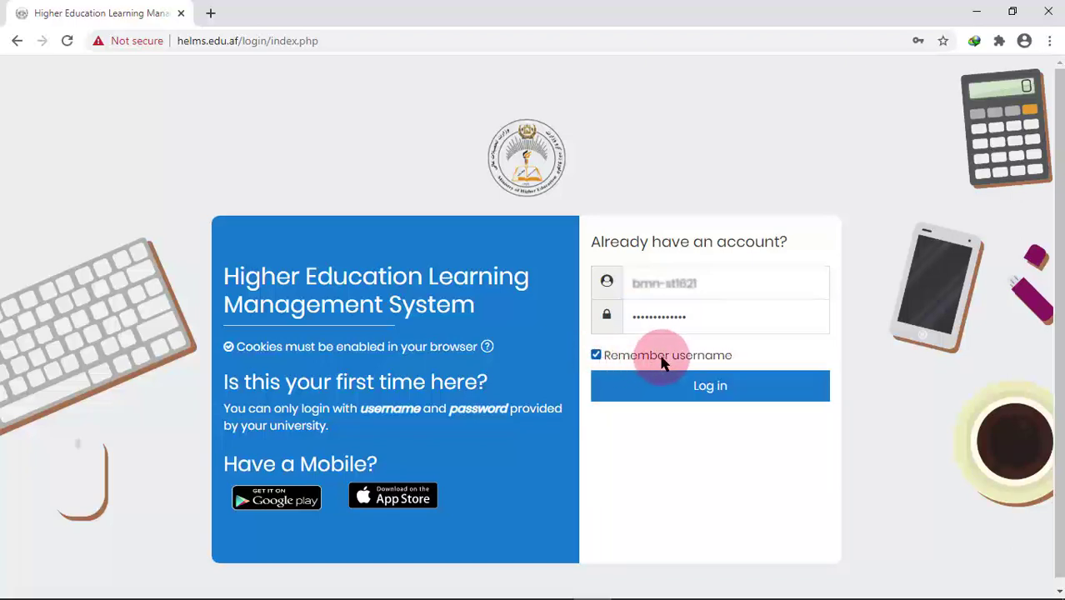
click(712, 390)
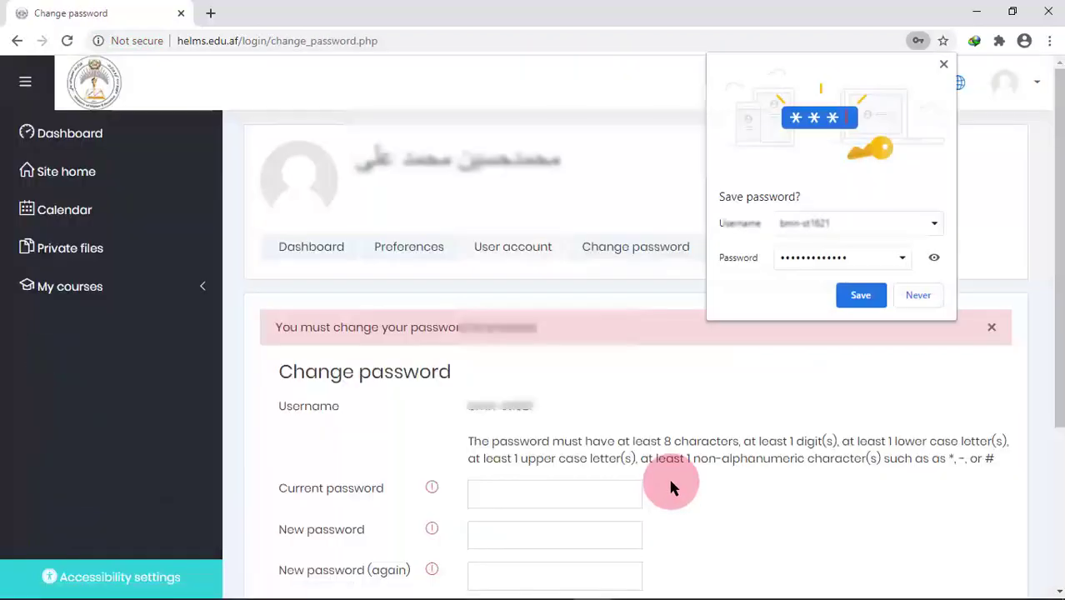
Dismiss Chrome's save-password popup and switch the HELMS language to فارسی (fa)
click(944, 66)
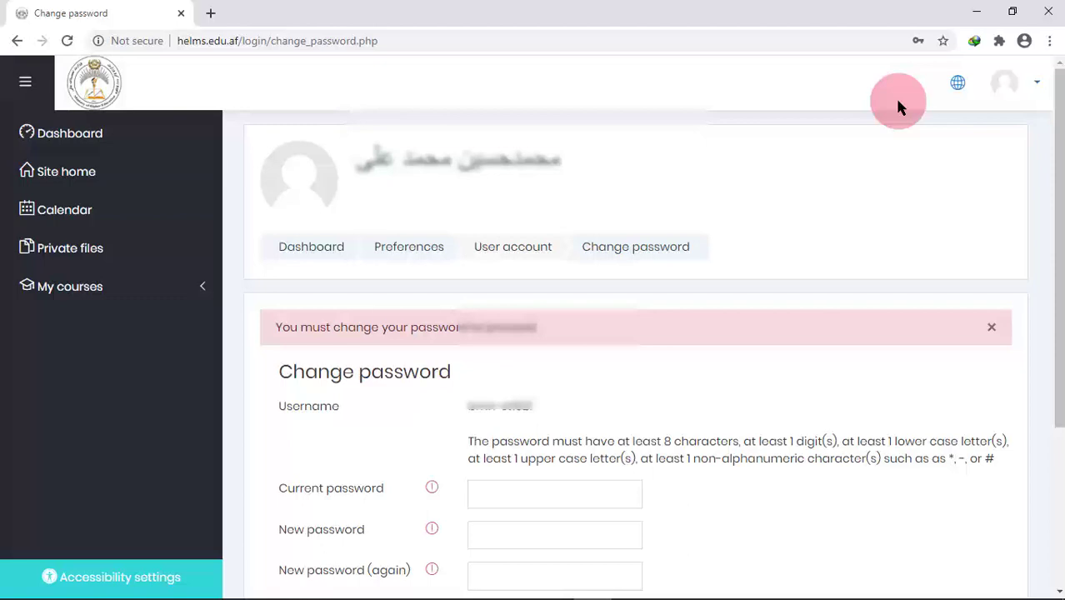
click(958, 89)
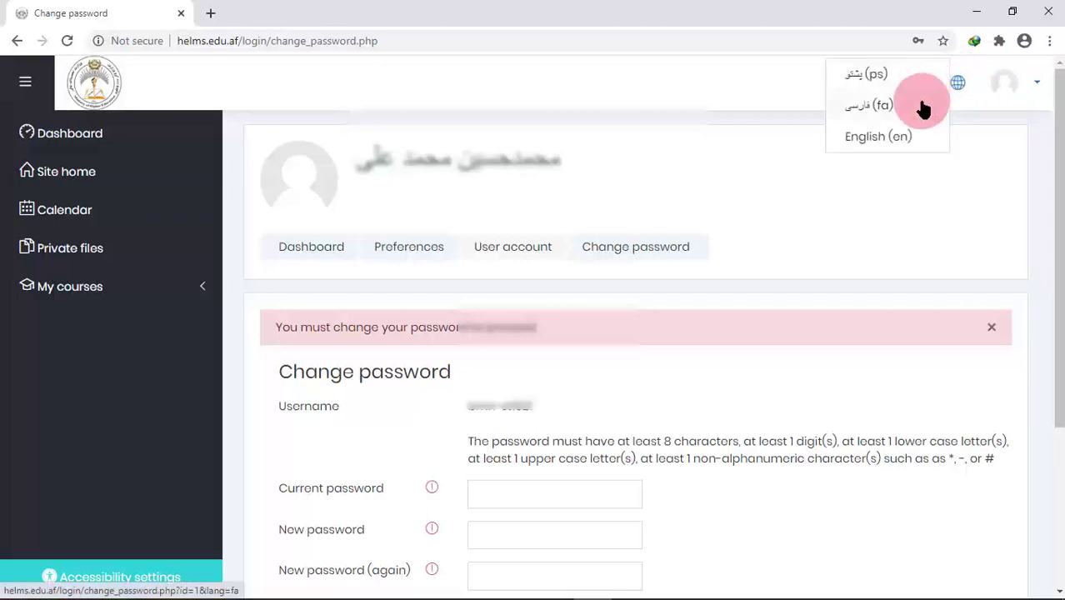
click(888, 107)
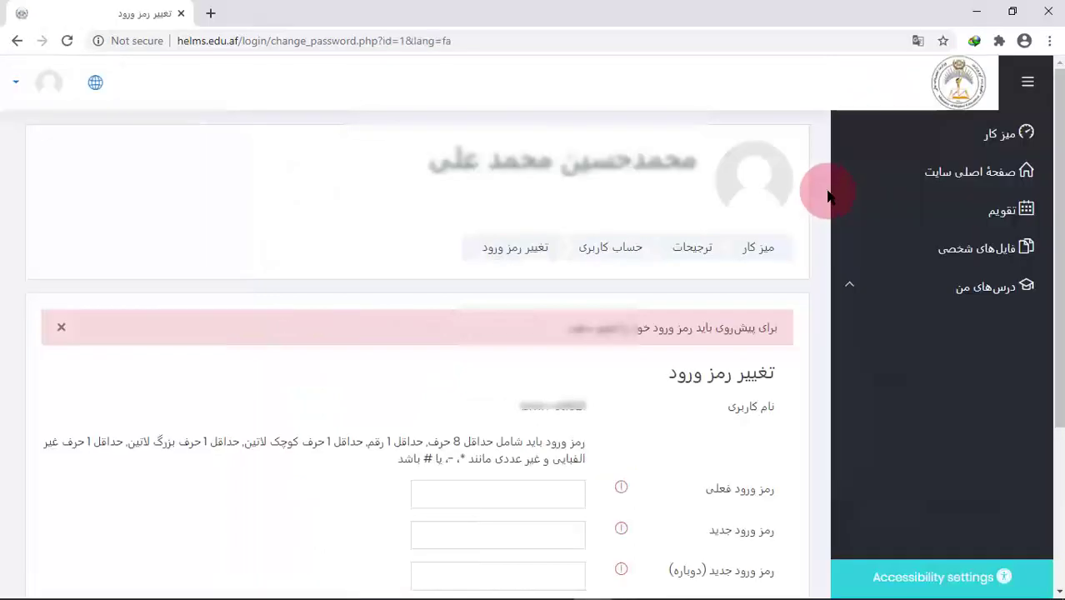
Close the Download complete notice and scroll down to the password fields
drag(1061, 136, 1062, 170)
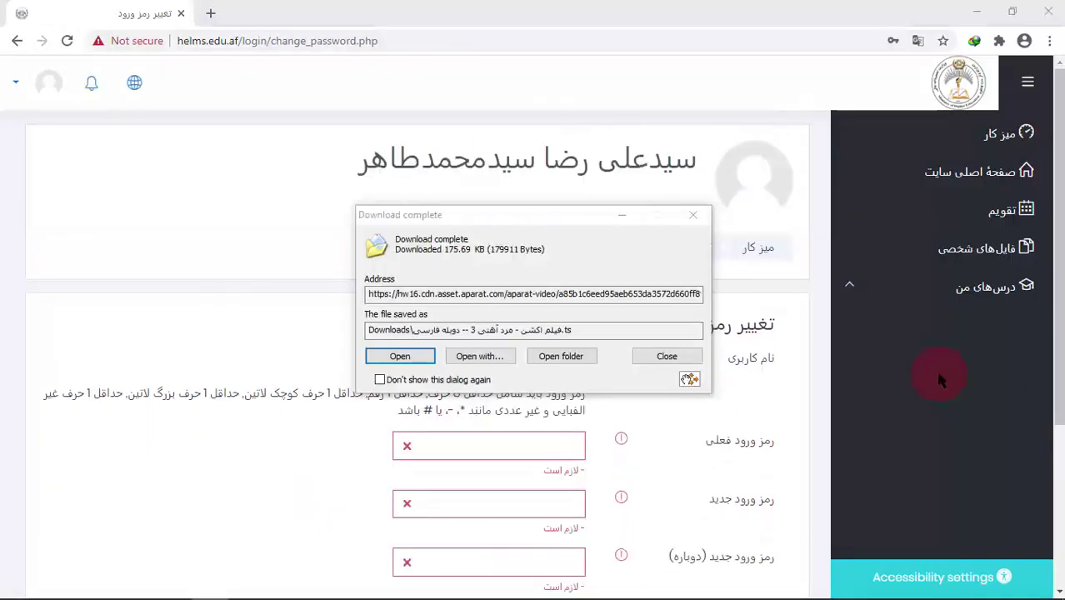
click(693, 215)
drag(1058, 218, 1058, 287)
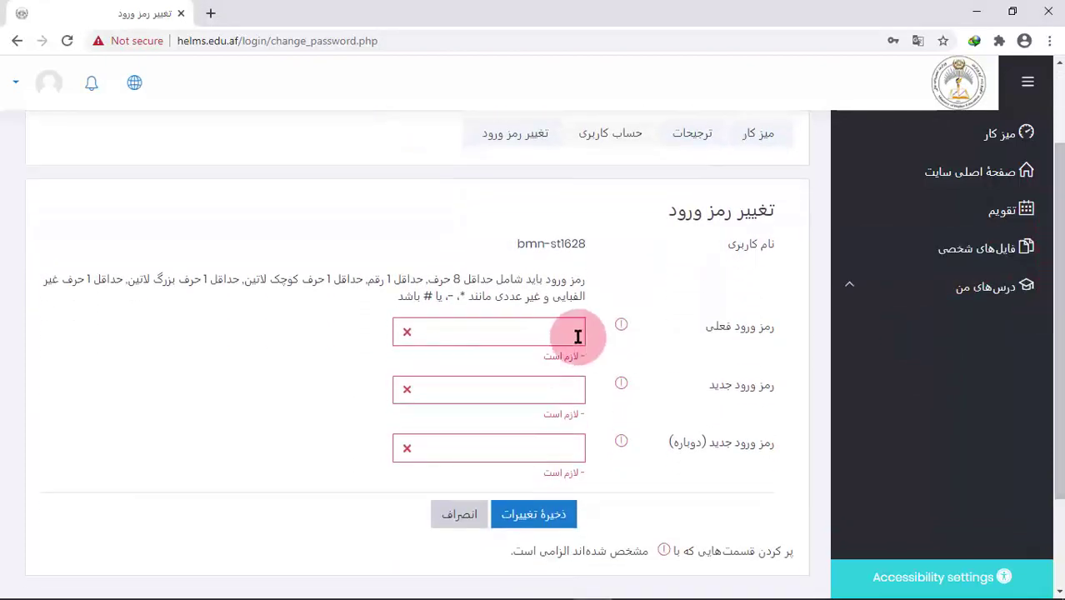
Enter the current password, the new password and its confirmation
click(528, 336)
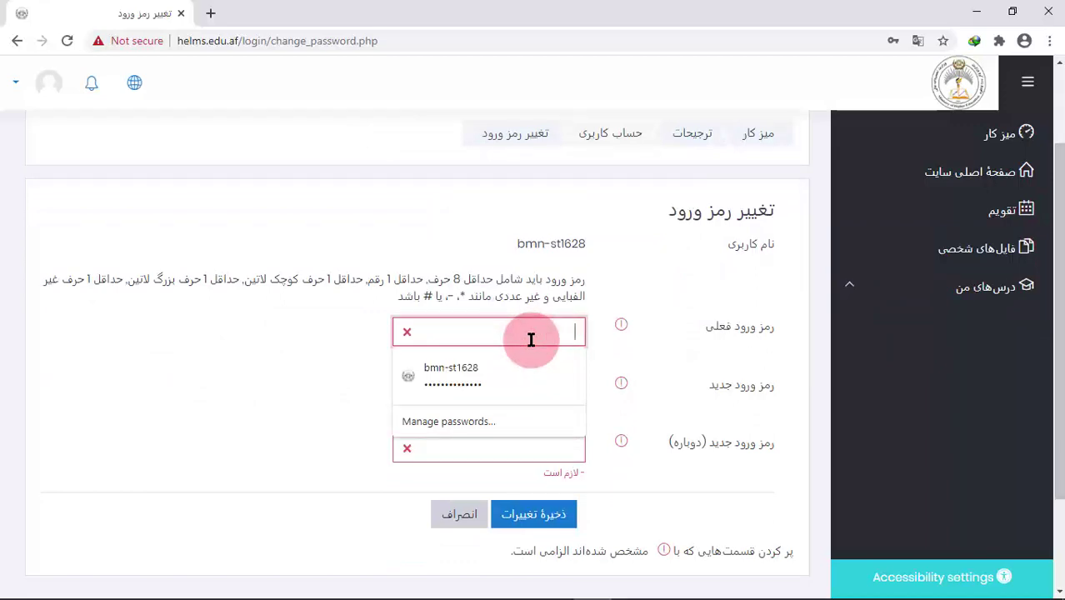
text(•••••••)
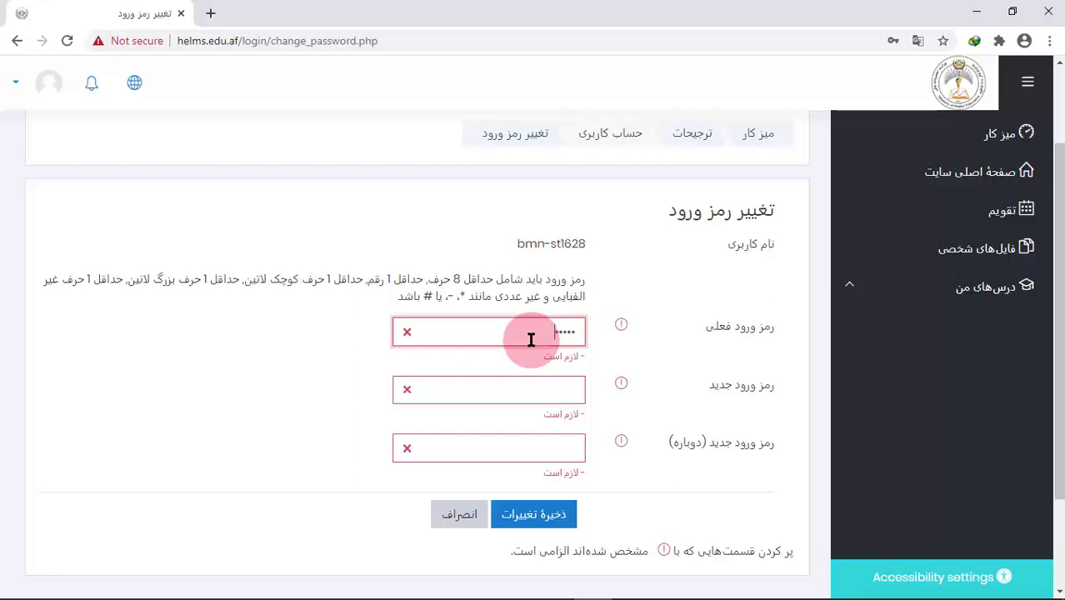
text(••••••)
click(523, 390)
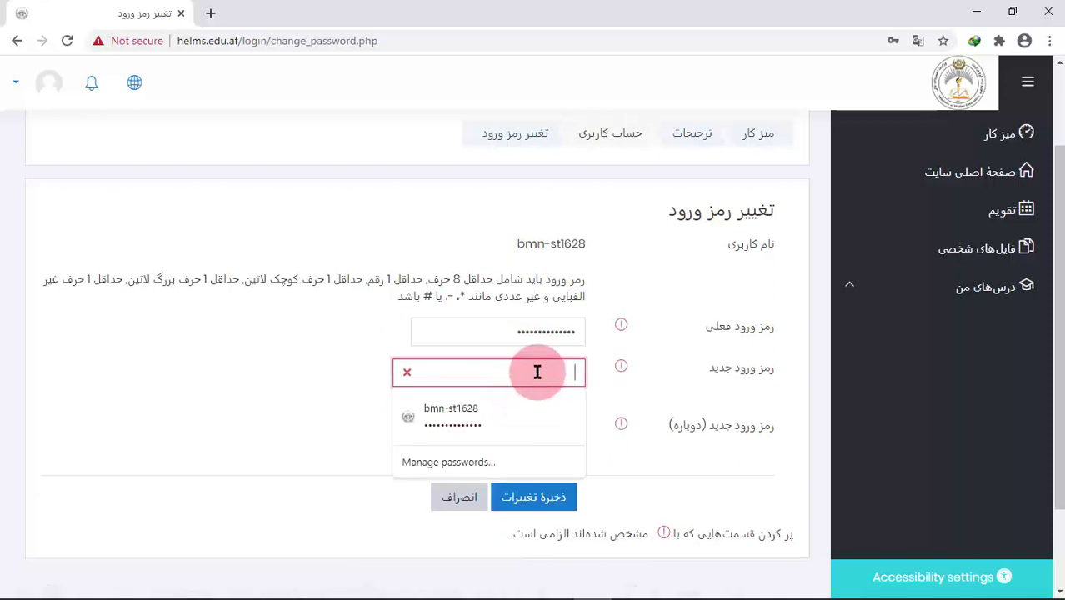
text(•••••••)
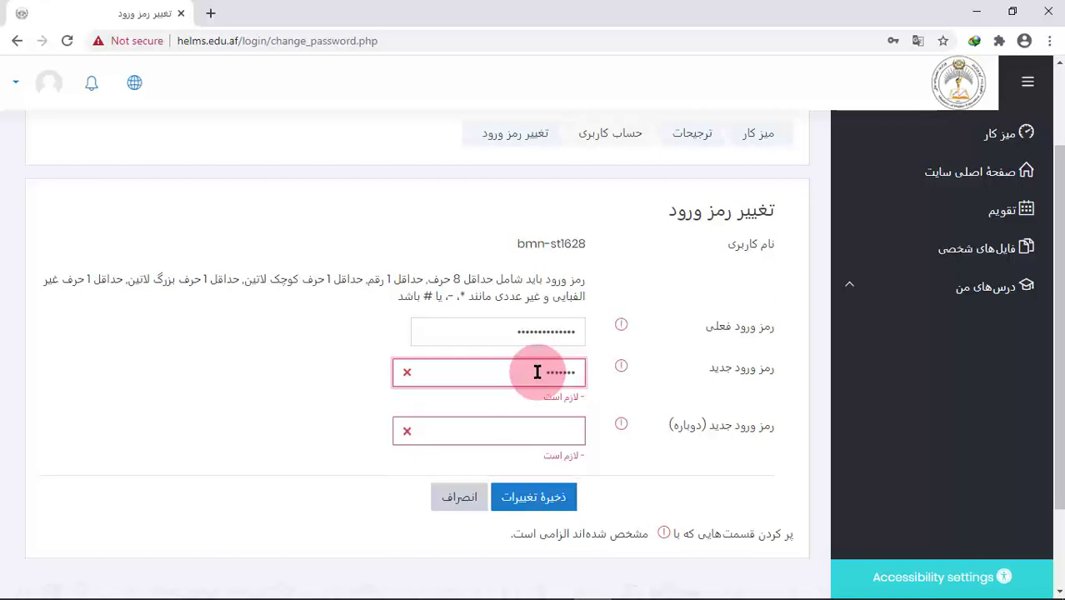
text(••••••)
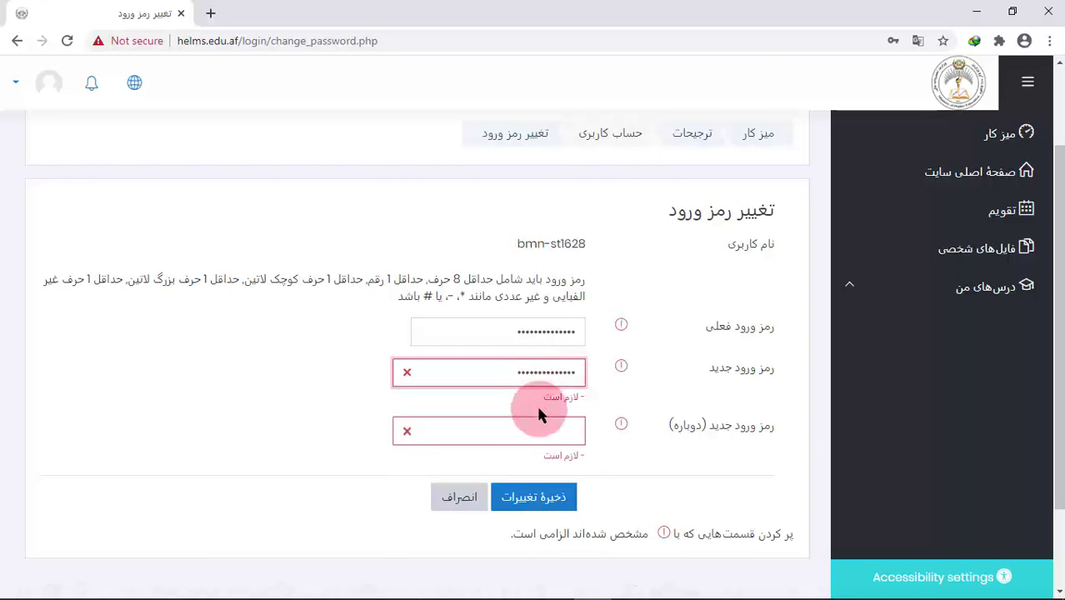
click(537, 428)
text(•••••••)
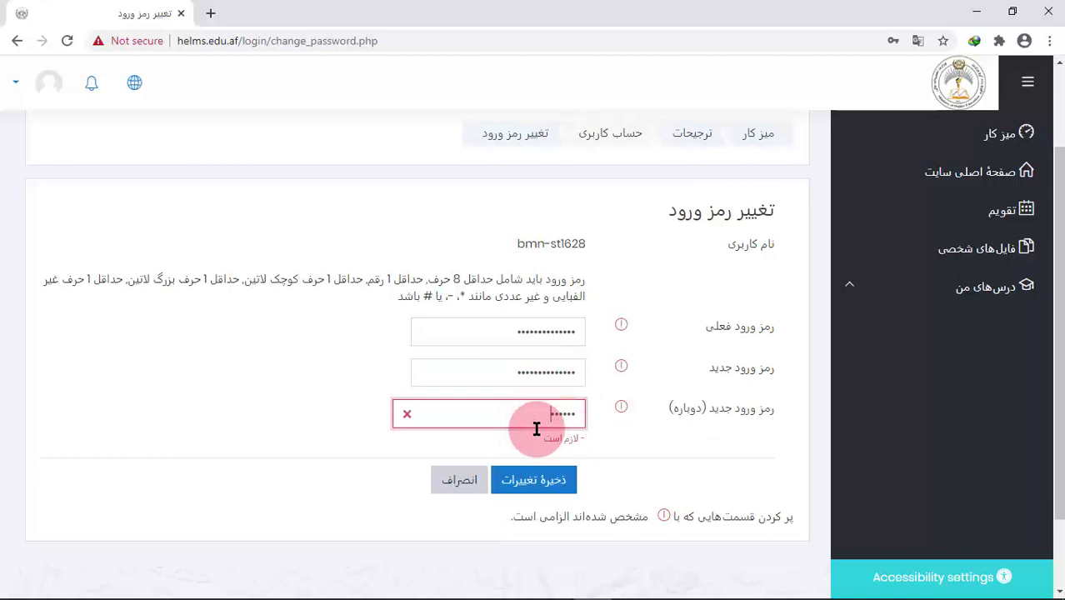
text(•••)
text(•••)
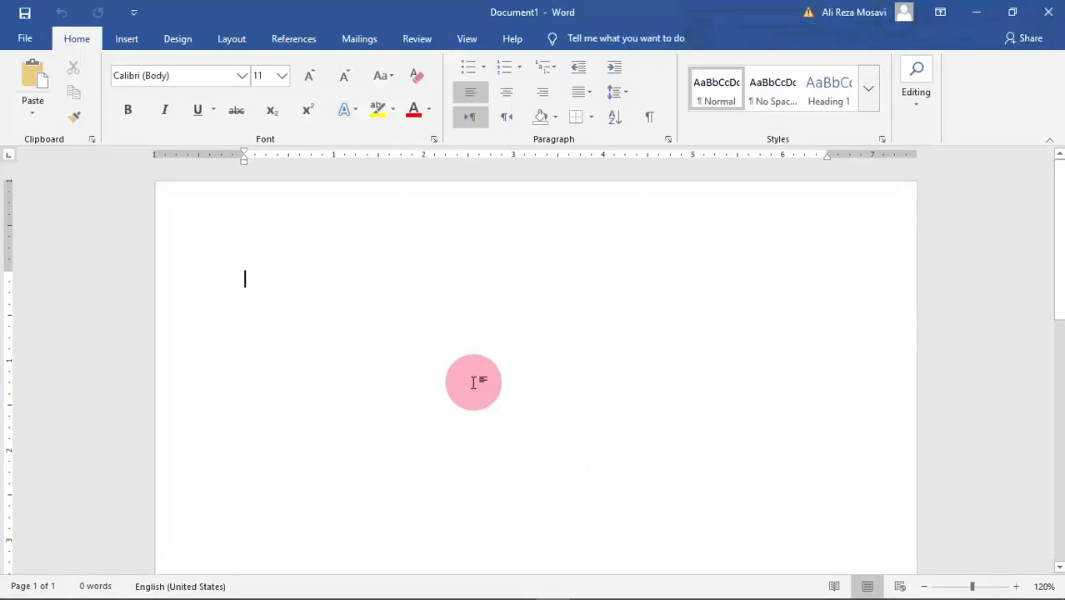
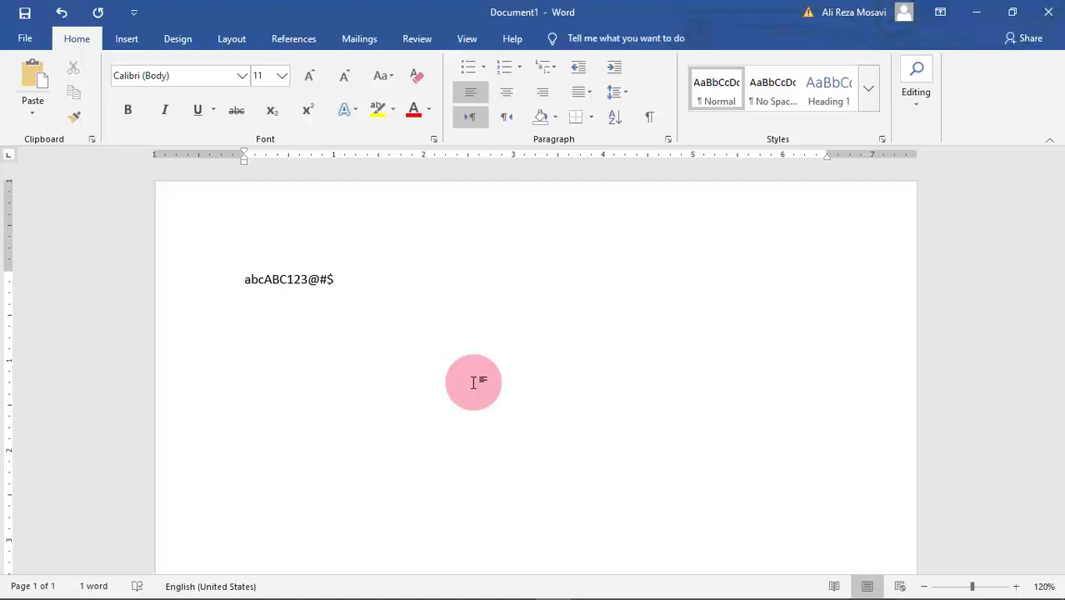
Write a first sample password string on line one of Document1
drag(341, 281, 215, 286)
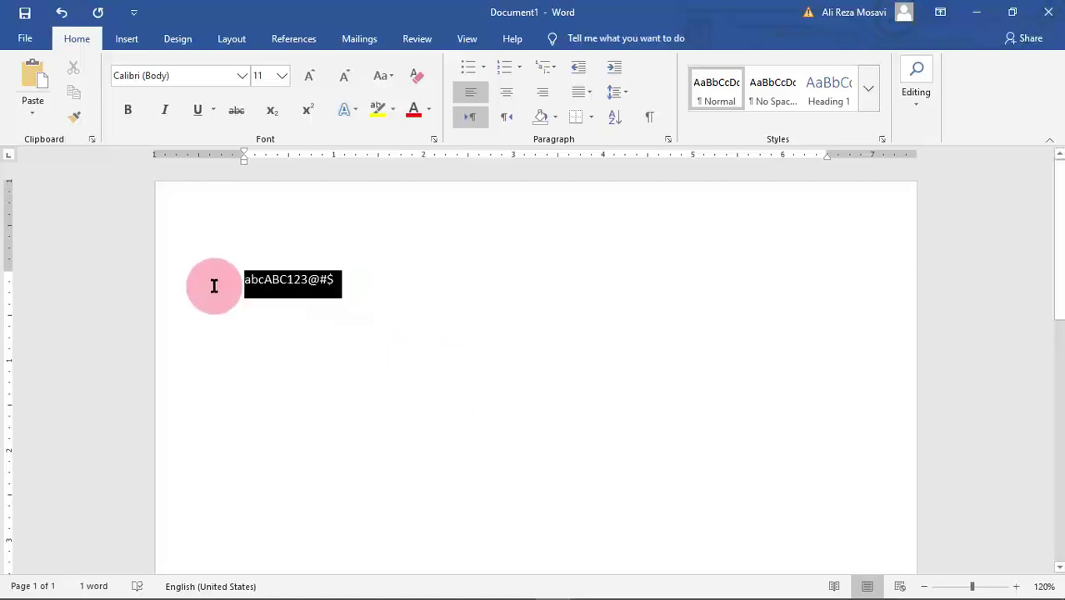
click(365, 284)
Add two more sample strong-password lines in Word, then go back to Chrome
key(Return)
key(Return)
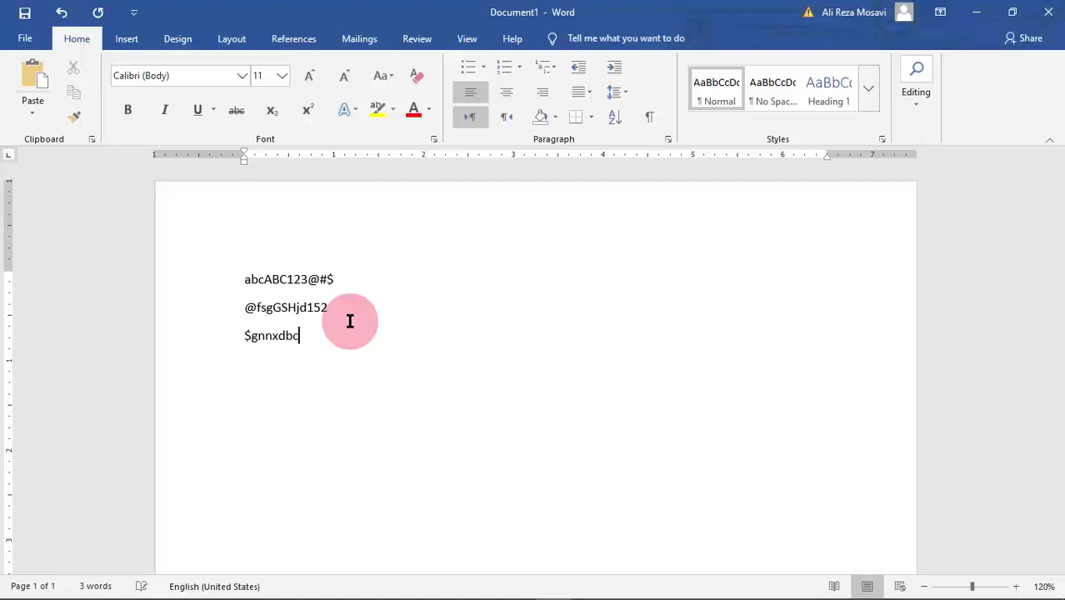
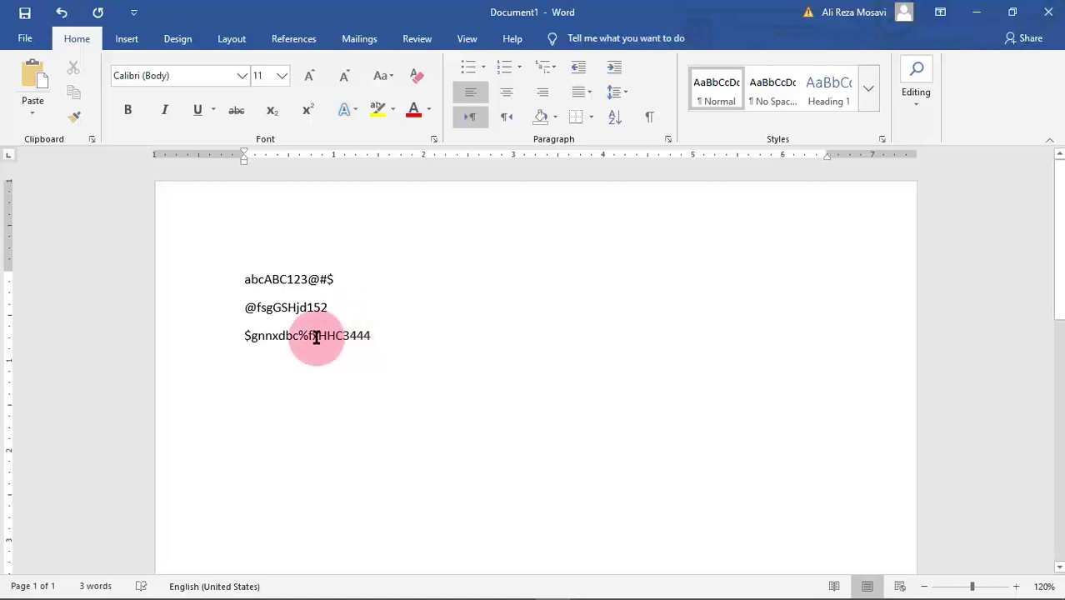
drag(248, 279, 342, 284)
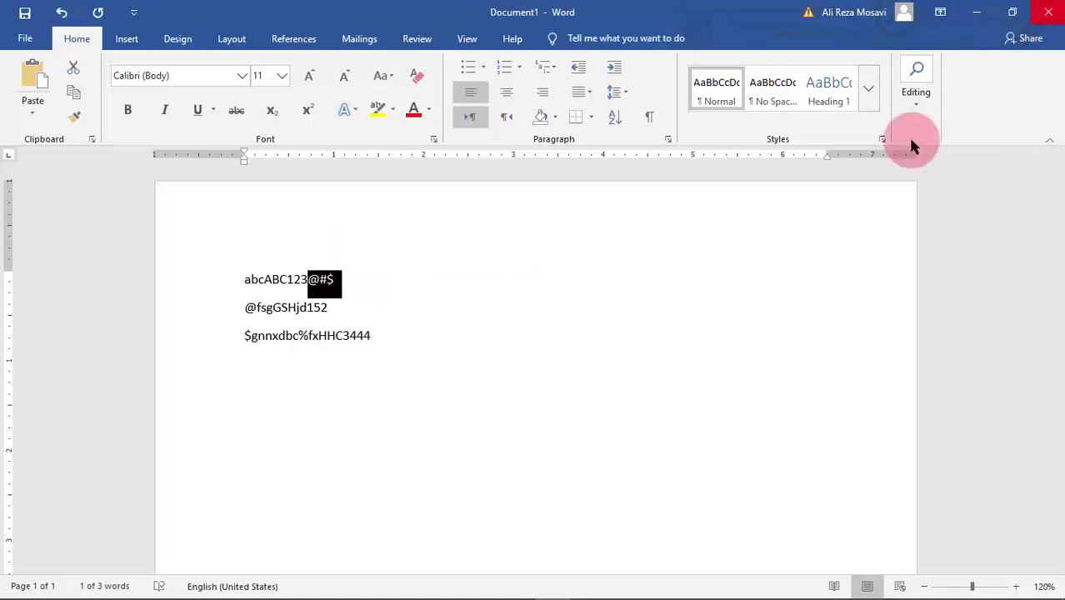
click(590, 581)
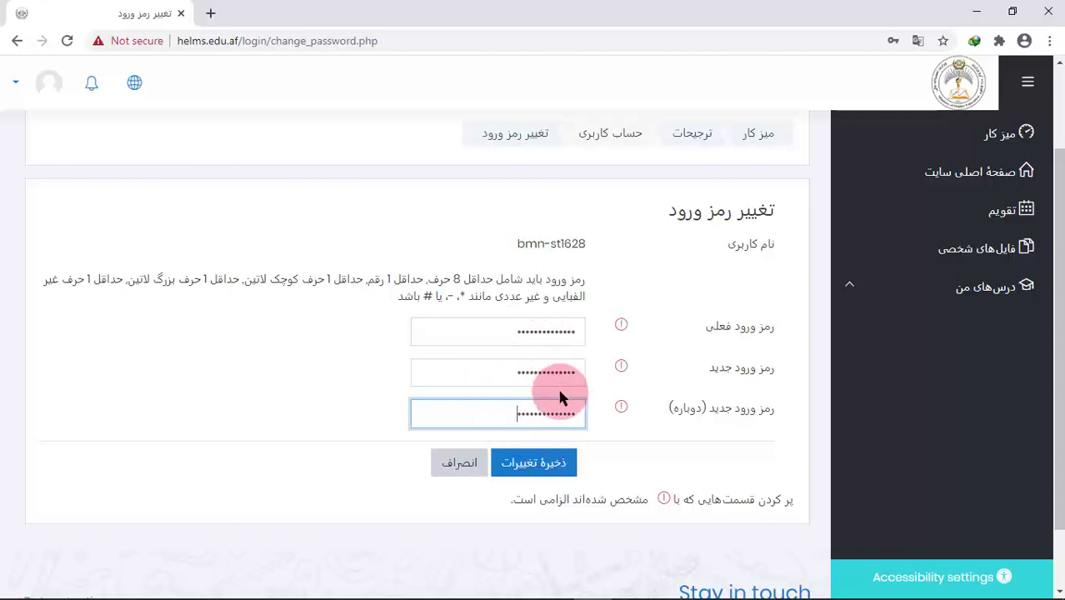
Save the new password with Save changes (ذخیرهٔ تغییرات)
click(558, 469)
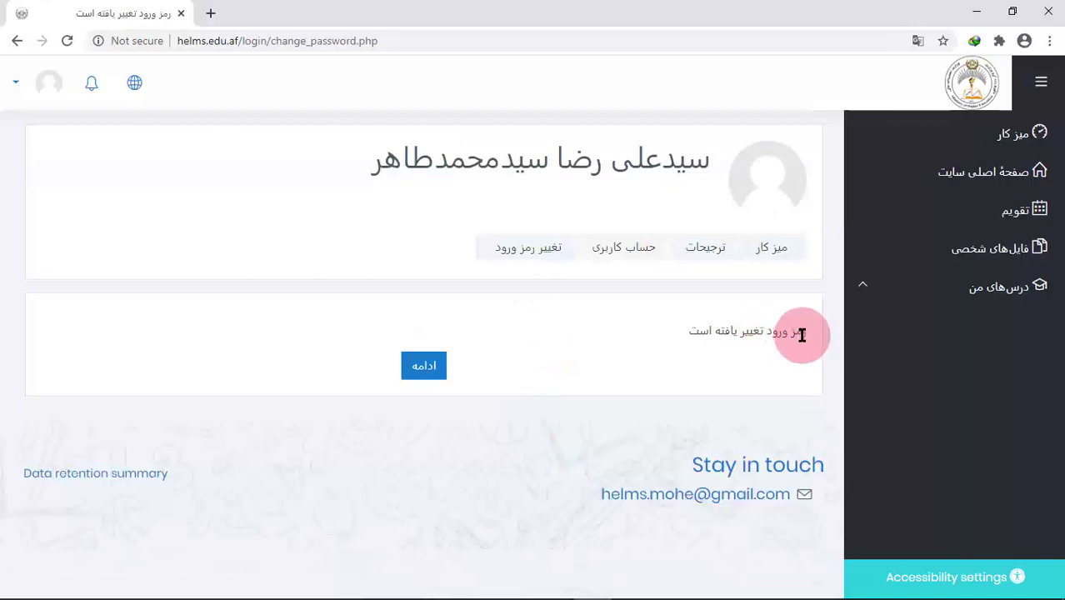
Continue past the confirmation, return to the dashboard (میز کار) and open the دیتابیس (CS243) course
click(425, 368)
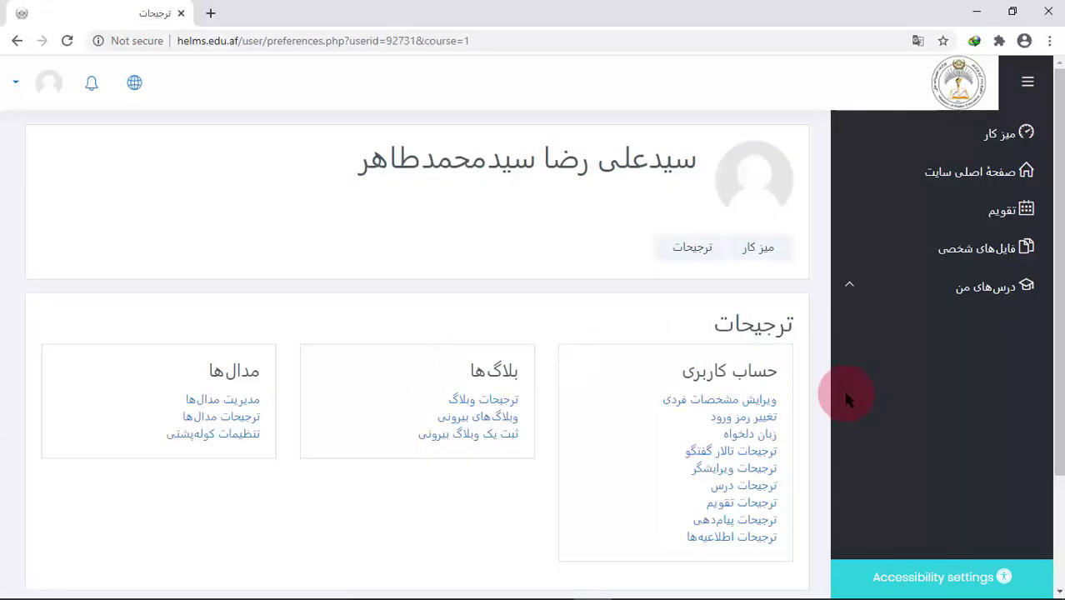
click(1000, 131)
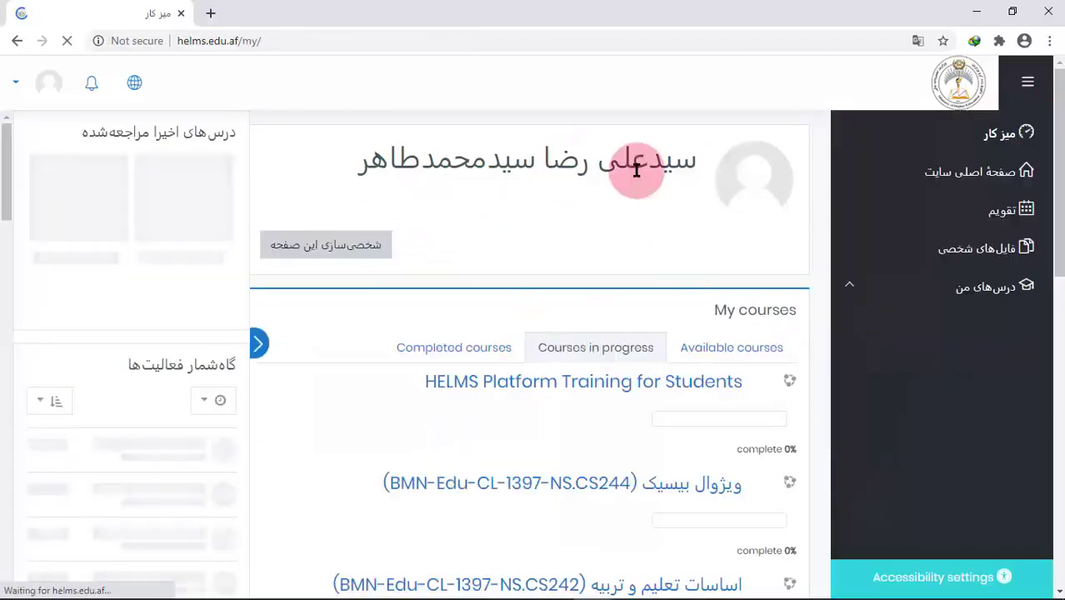
drag(1059, 117, 1056, 219)
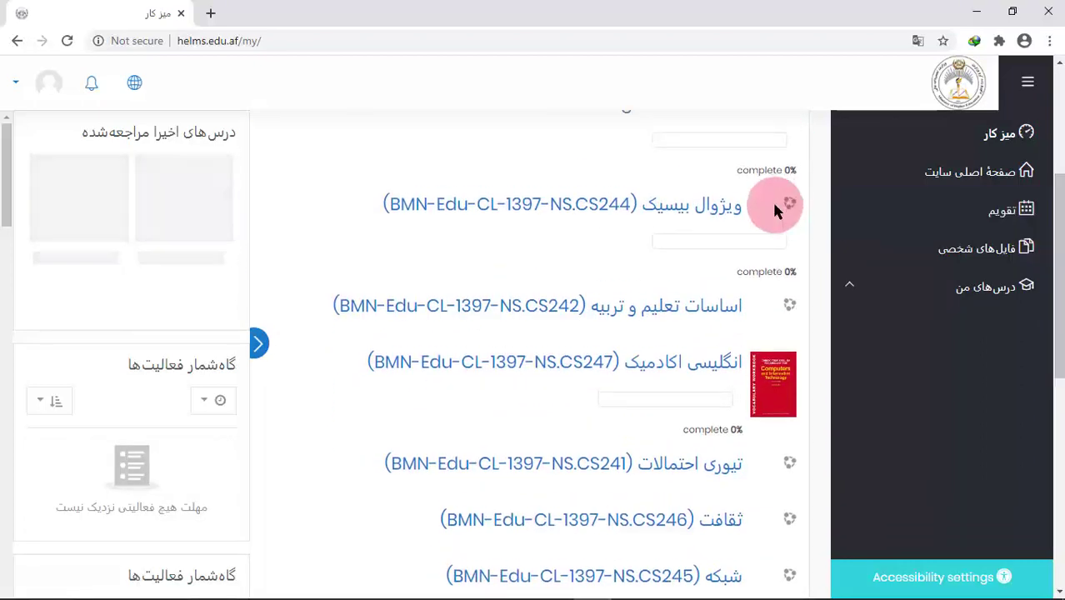
double_click(786, 171)
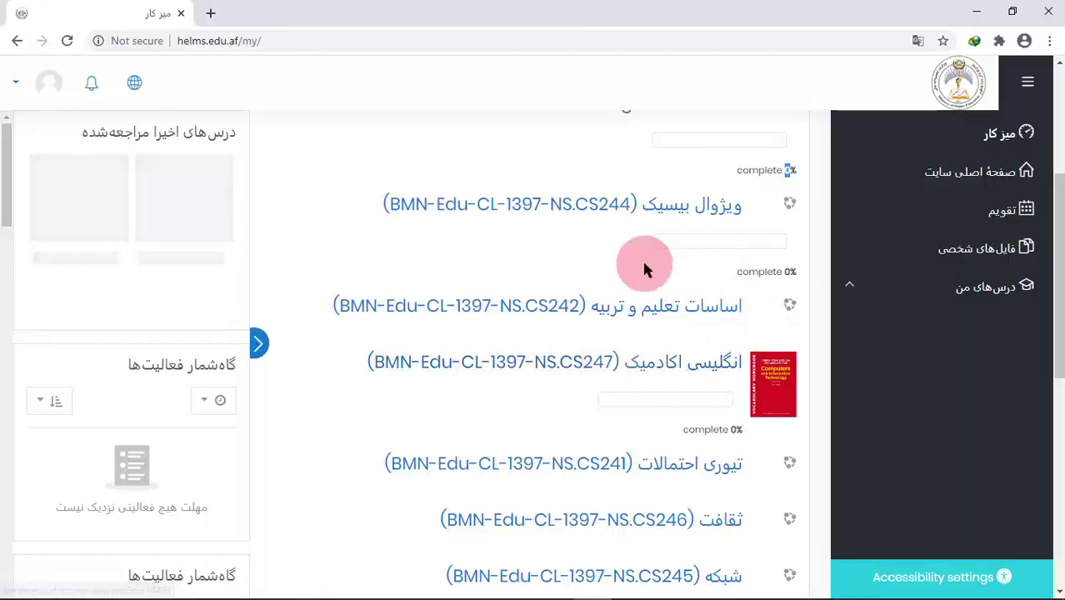
drag(1059, 218, 1059, 288)
click(707, 457)
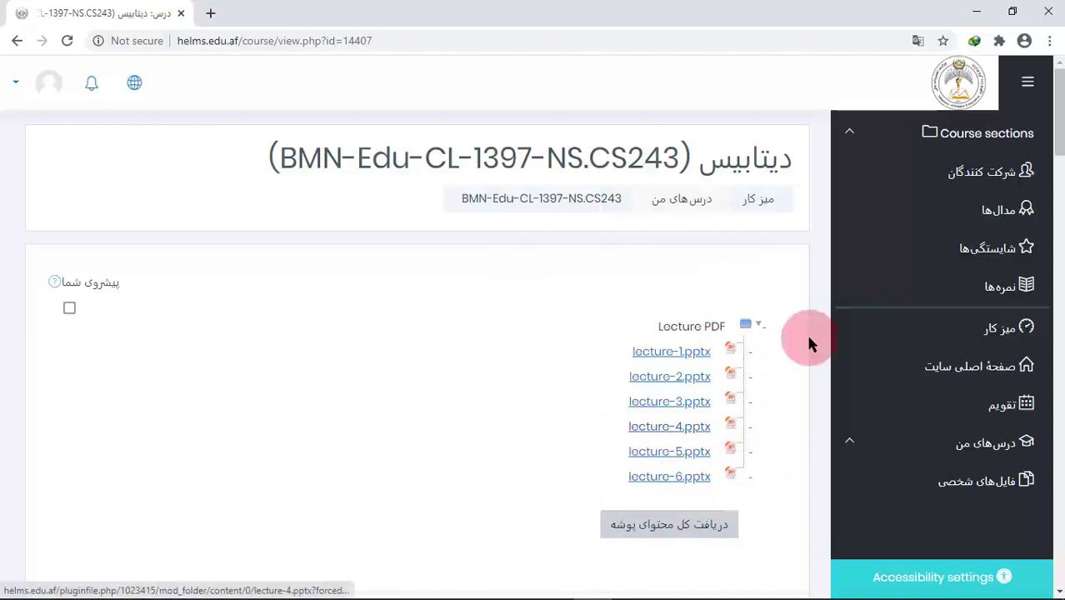
Scroll through CS243 Lectures 1–4, collapse and re-expand the sidebar, then return to the dashboard
drag(1062, 140, 1056, 191)
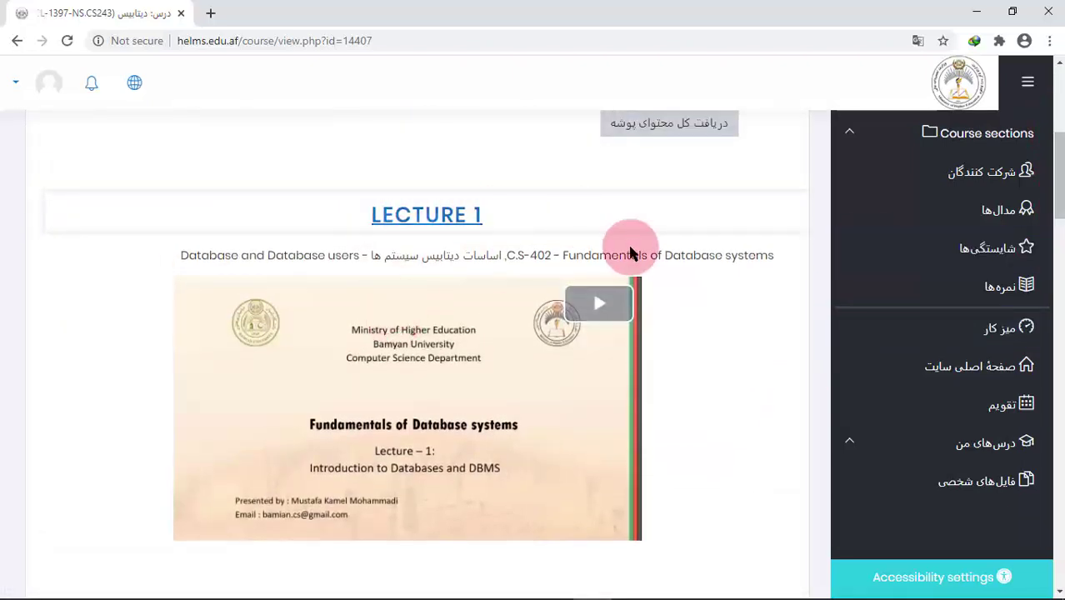
drag(1061, 198, 1058, 390)
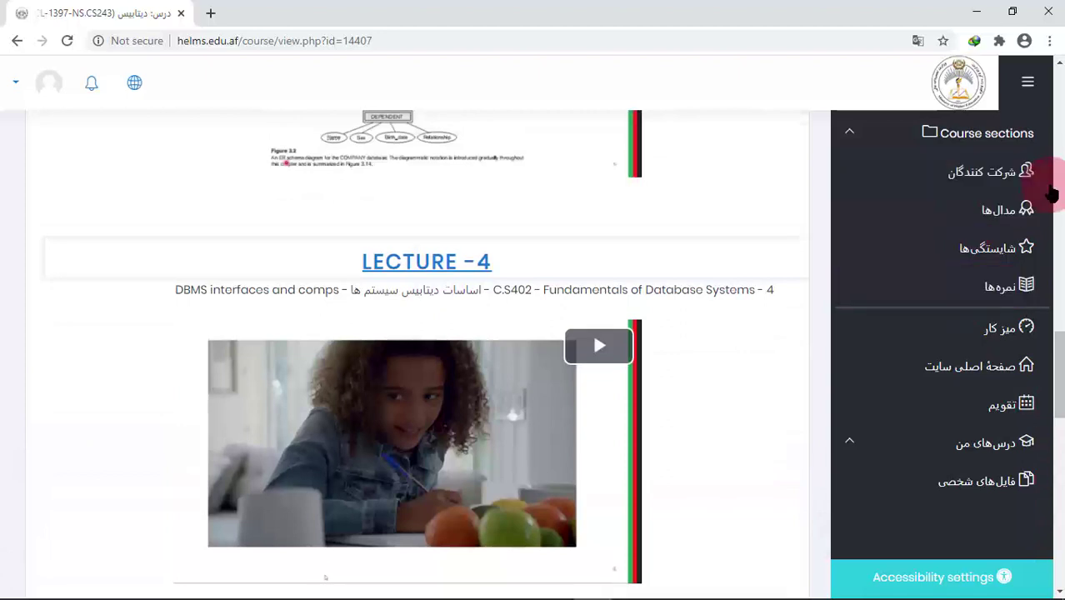
click(1031, 81)
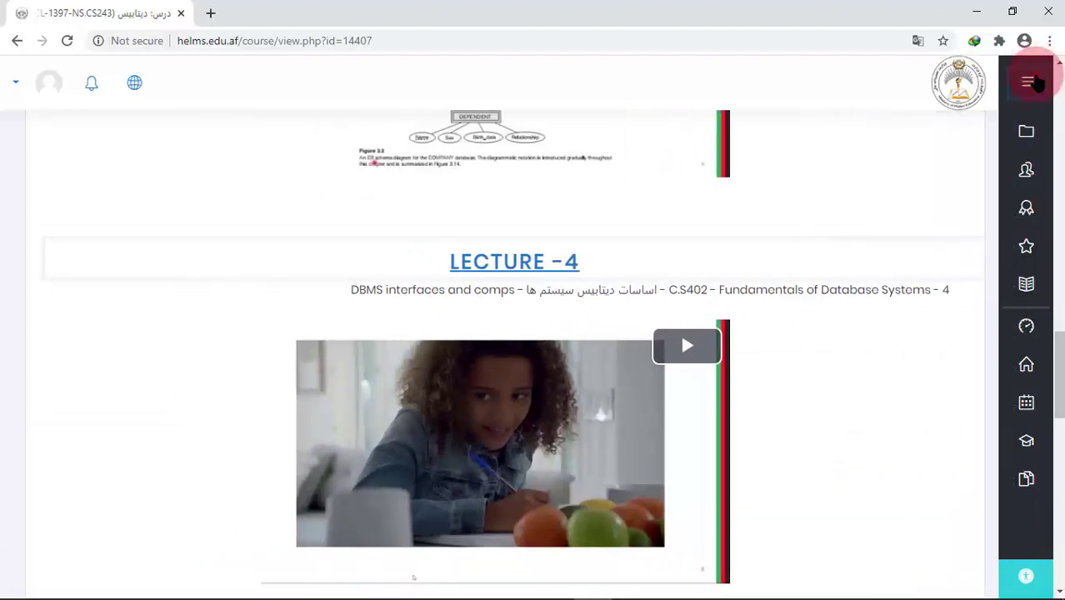
click(1034, 82)
click(990, 178)
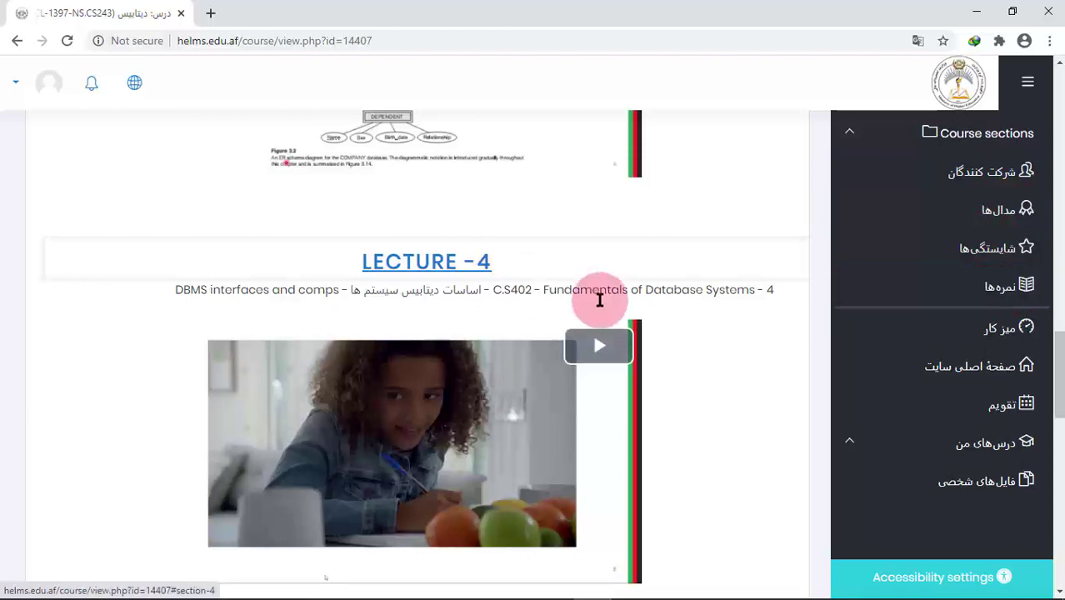
click(988, 330)
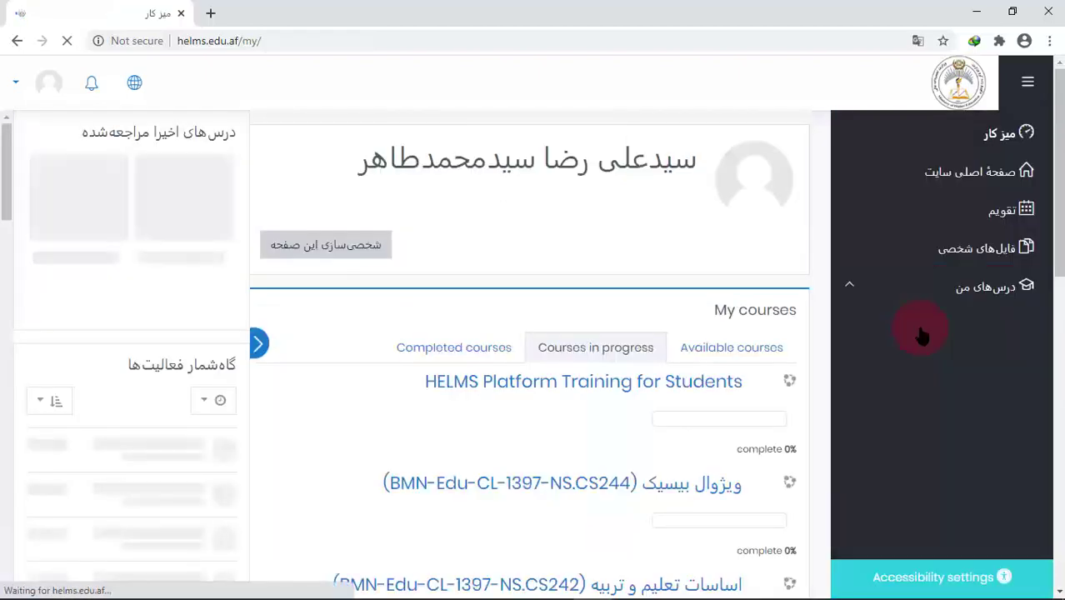
View the empty Available and Completed course lists, then switch back to Courses in progress
drag(1057, 163, 1059, 198)
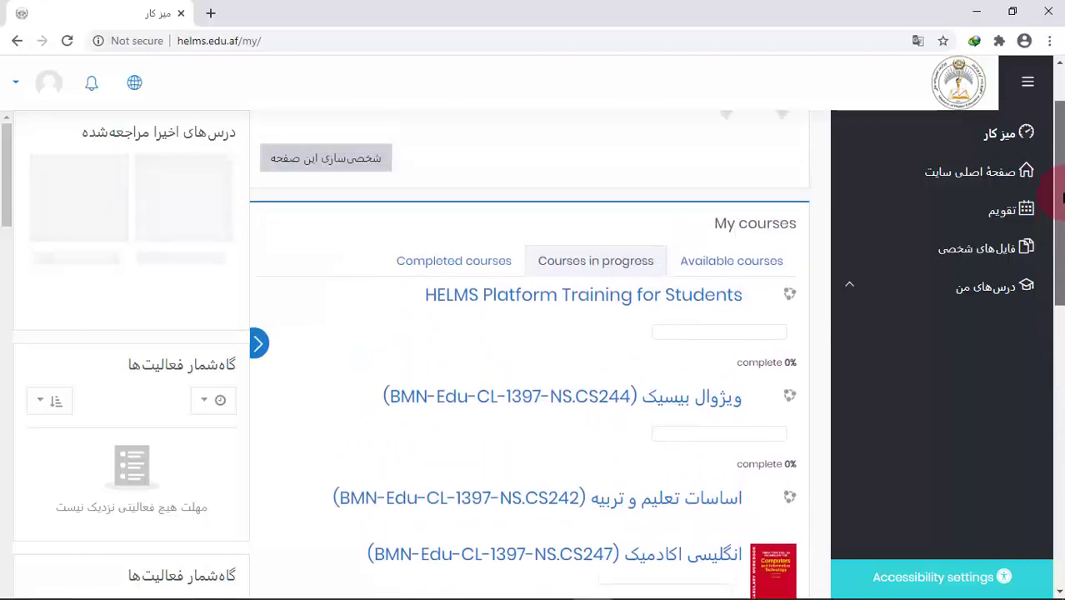
click(707, 262)
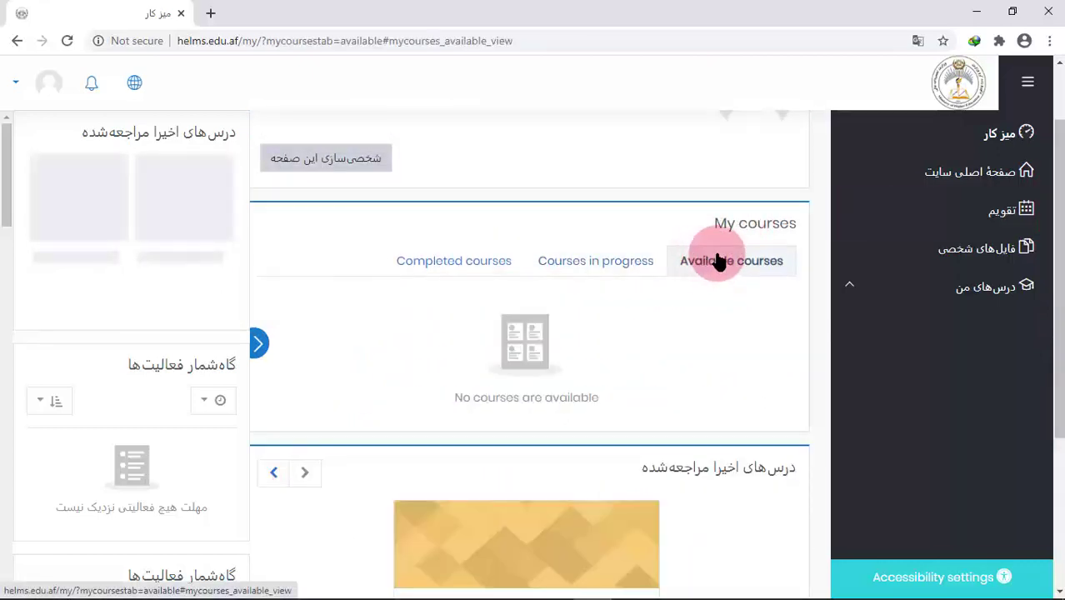
drag(1059, 200, 1059, 265)
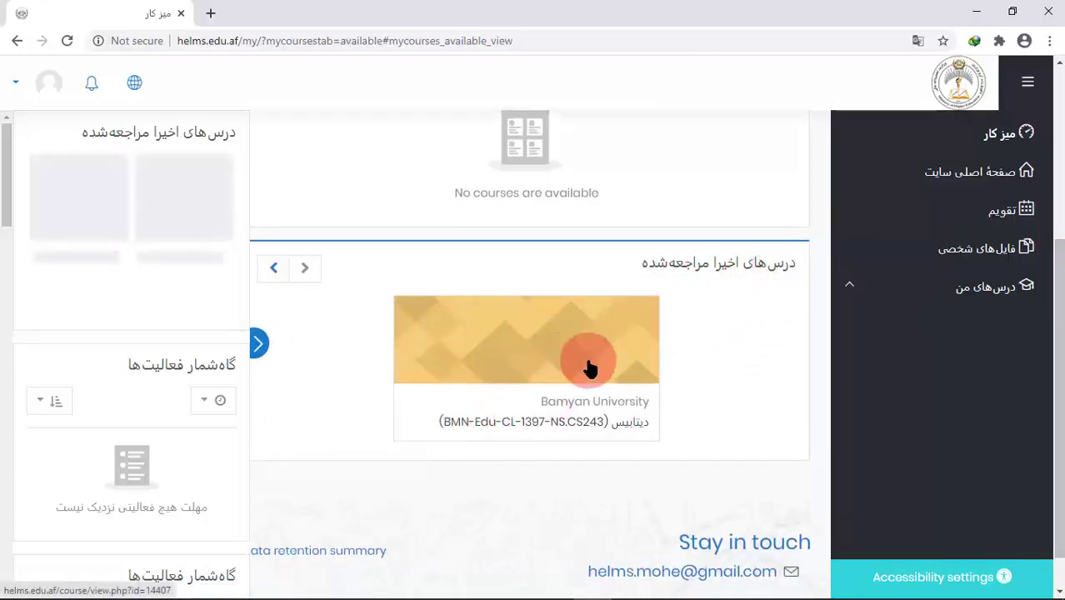
drag(1060, 242, 1056, 92)
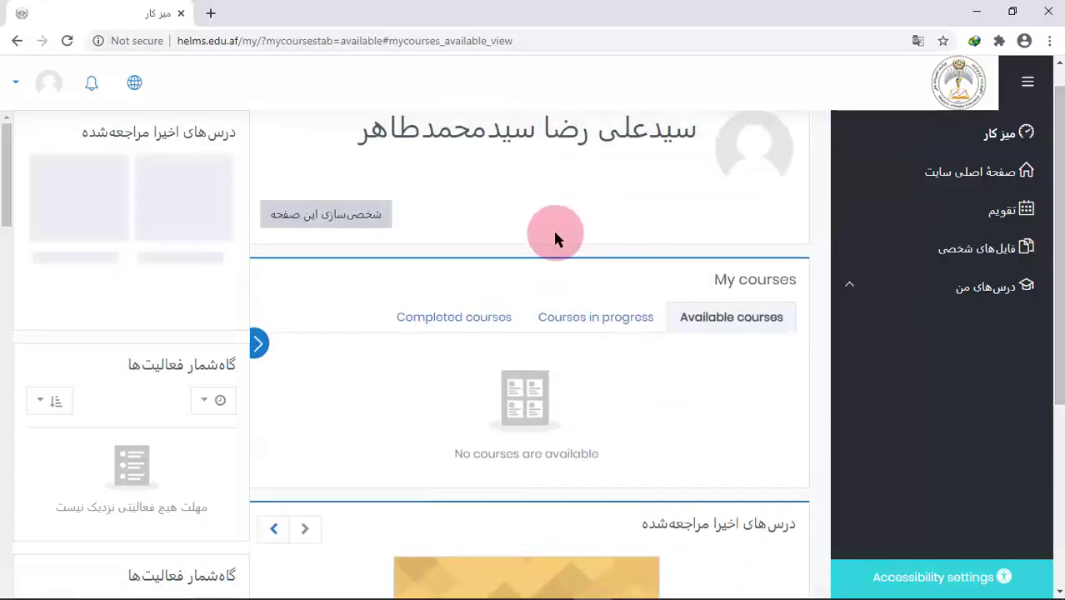
click(464, 325)
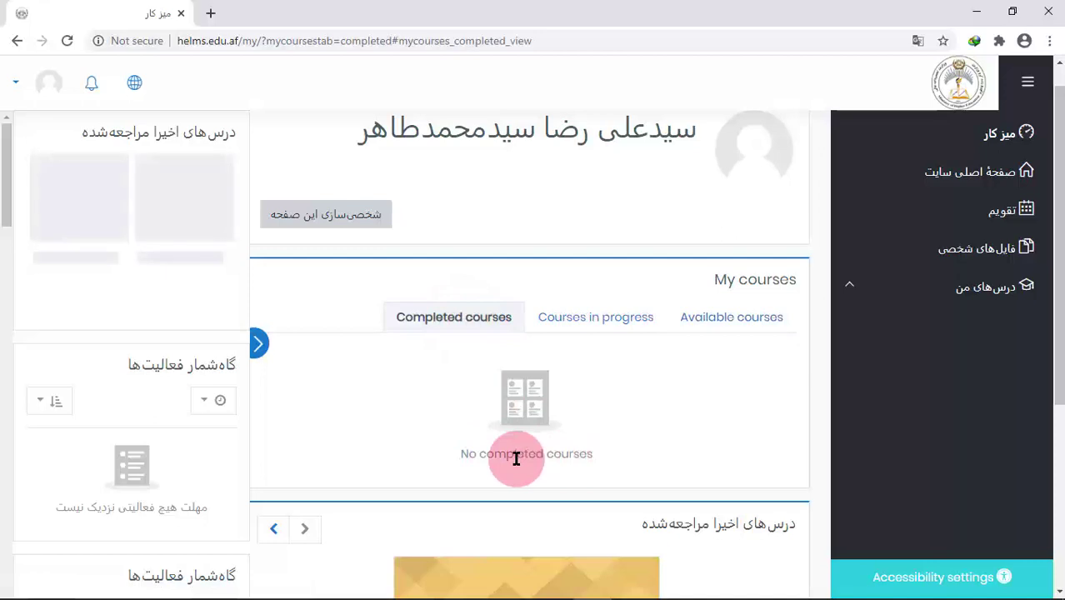
click(583, 317)
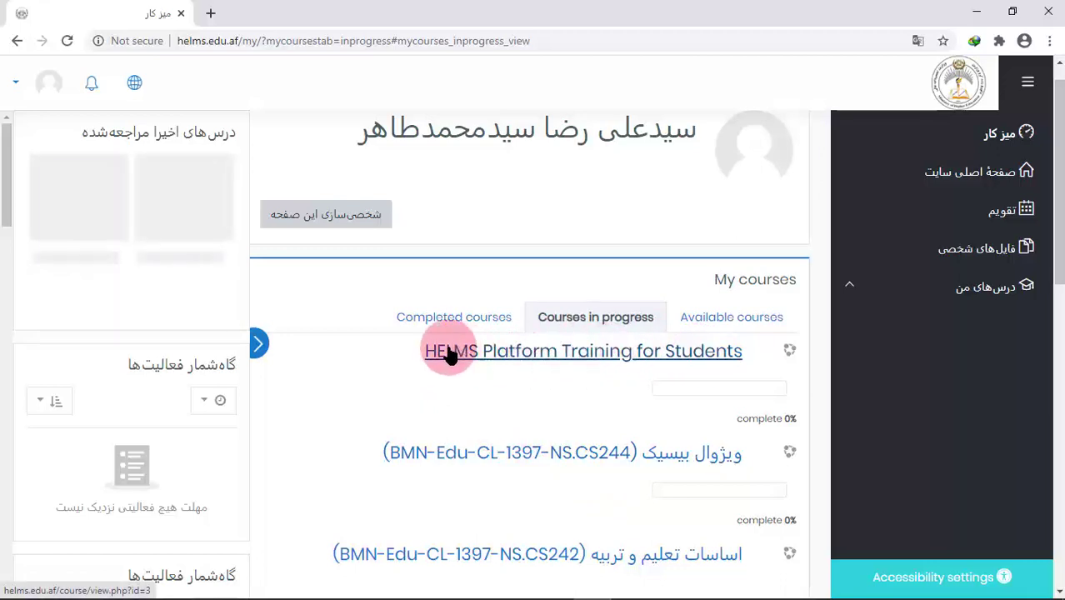
drag(1060, 281, 1061, 274)
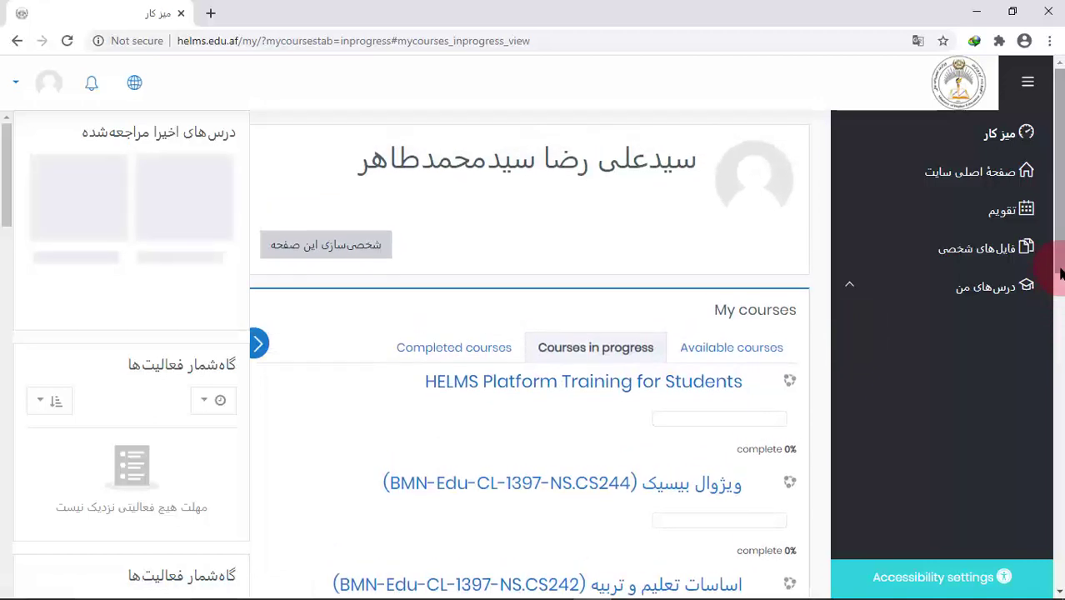
click(698, 386)
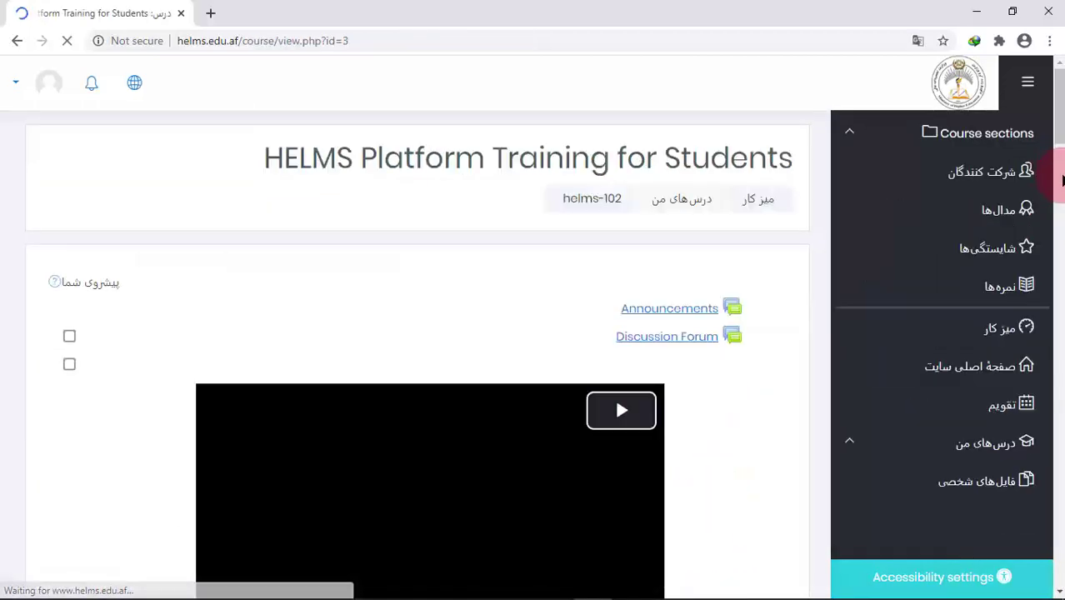
scroll(1062, 175, down, 2)
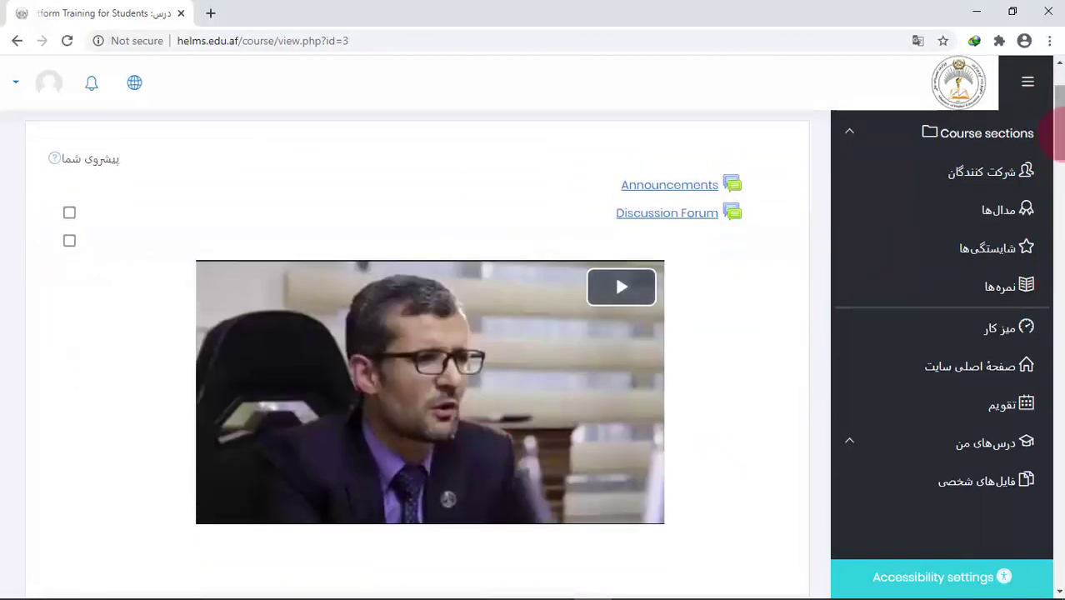
drag(1062, 138, 1059, 63)
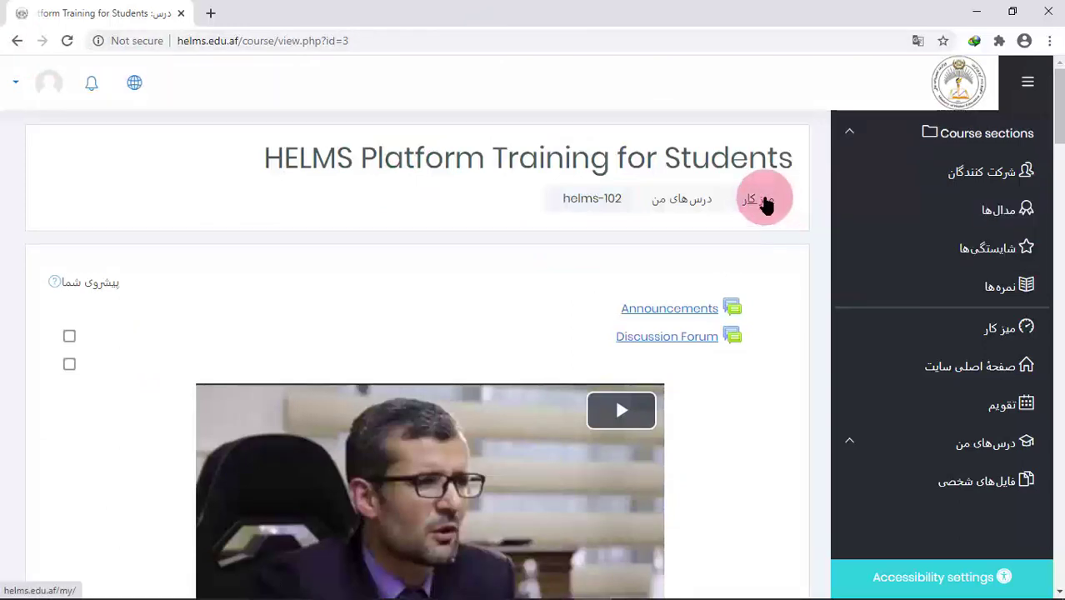
click(762, 200)
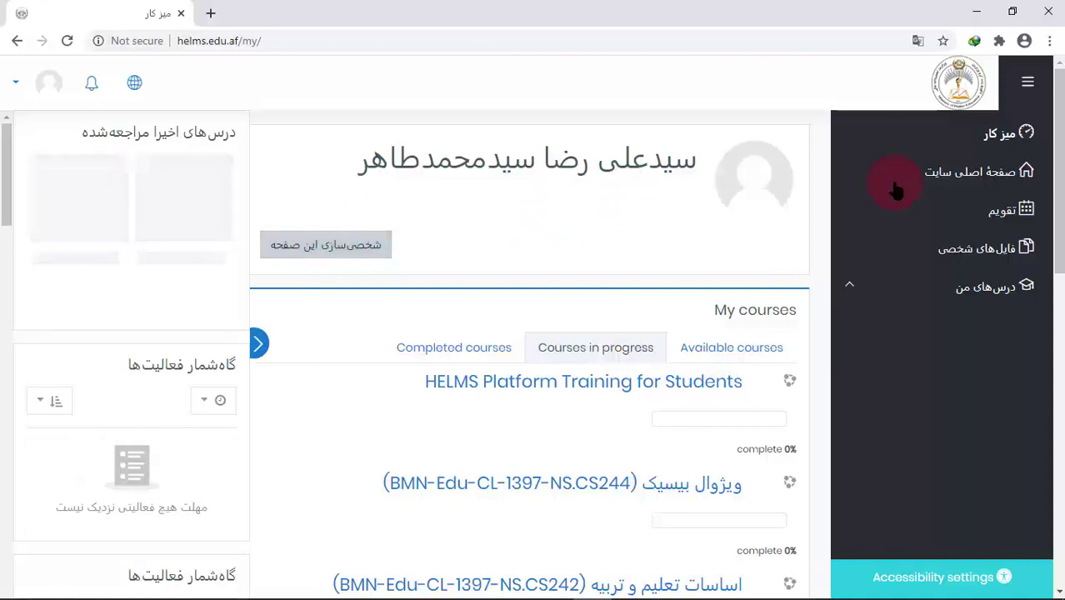
Reload the dashboard, enable 'شخصی‌سازی این صفحه', and open the student's profile from the picture
click(991, 139)
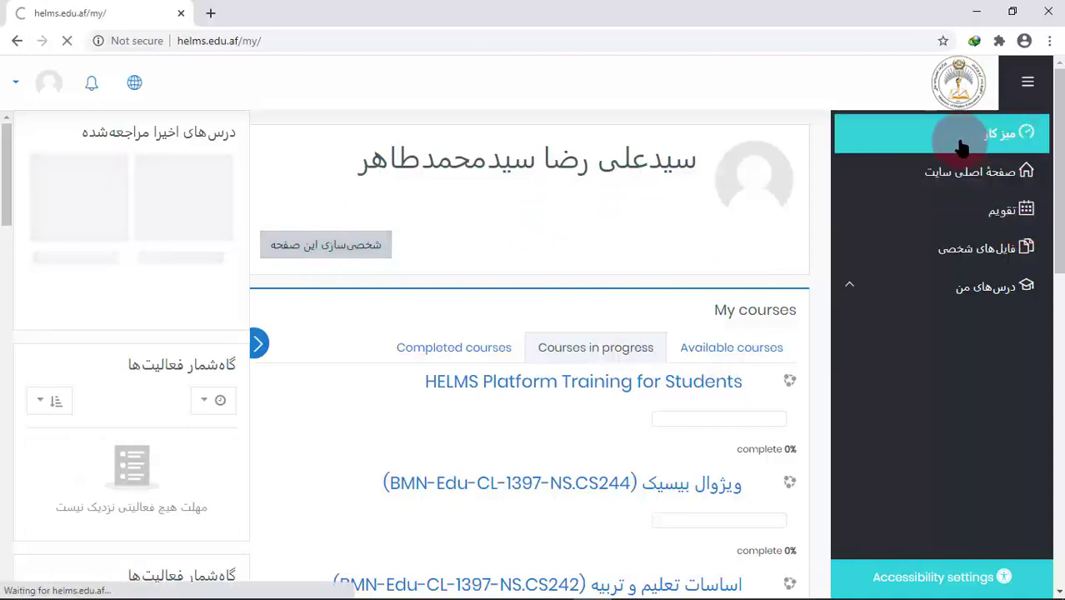
click(315, 250)
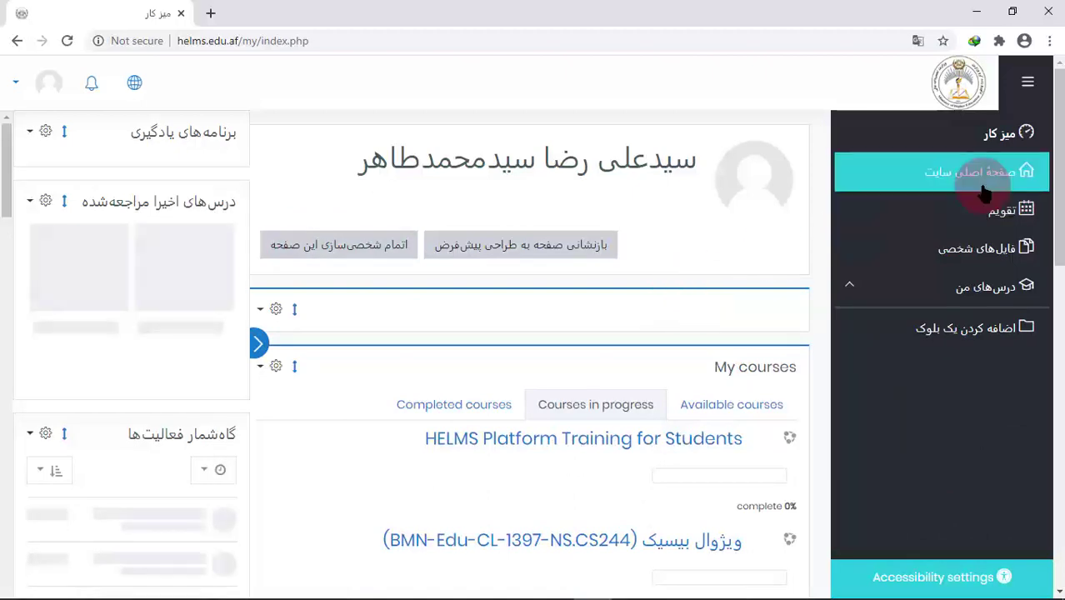
mouse_move(1058, 112)
mouse_down()
mouse_move(1057, 380)
mouse_move(1059, 92)
mouse_up()
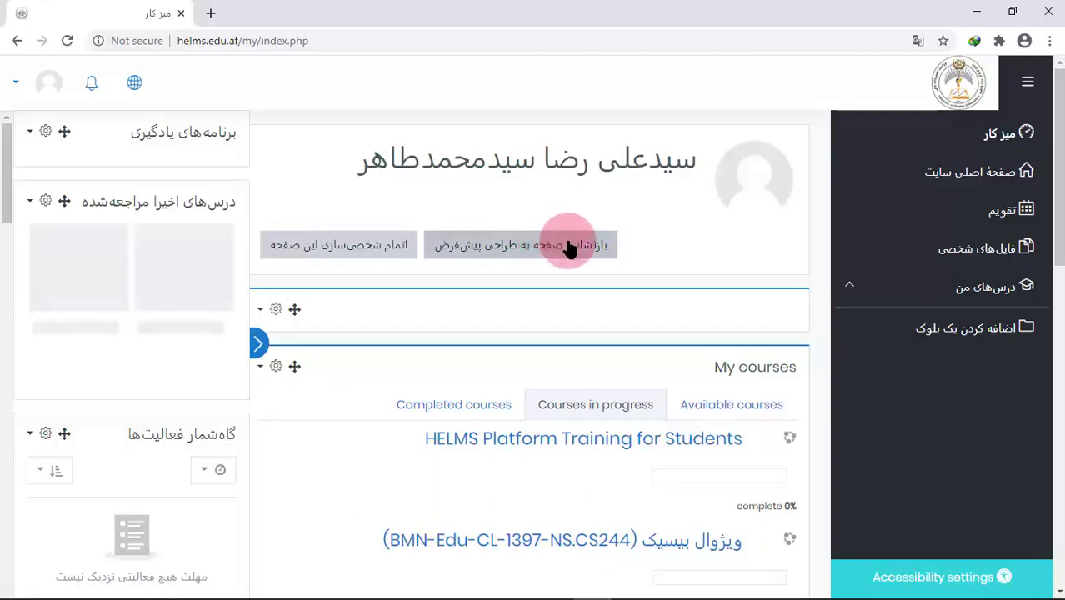
click(752, 175)
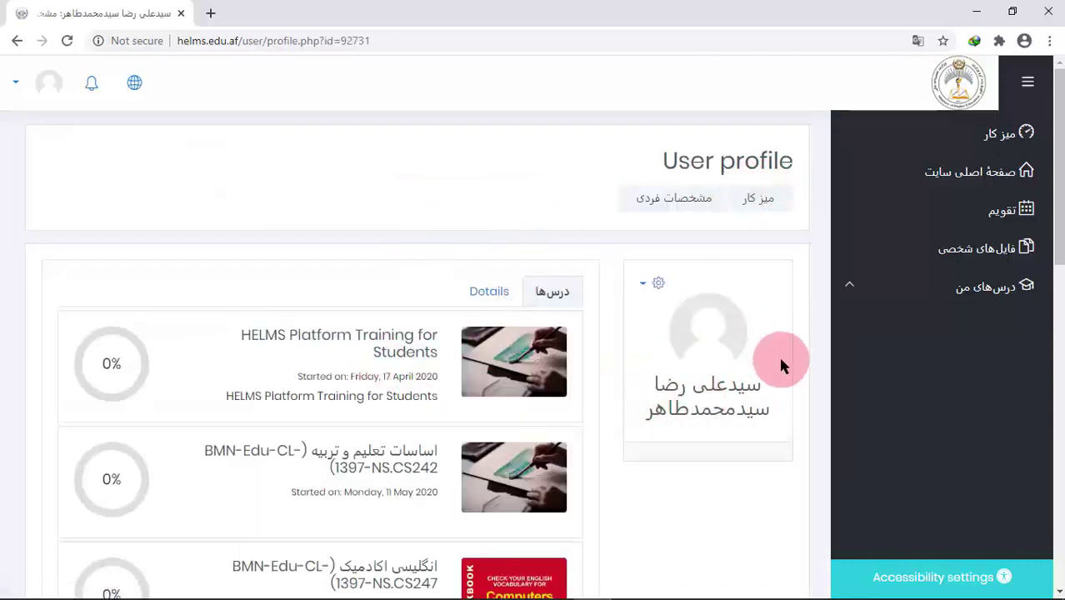
Change the Preferred language from English (en) to فارسی (fa) through the profile gear menu and save
scroll(1056, 108, down, 1)
scroll(1056, 109, up, 1)
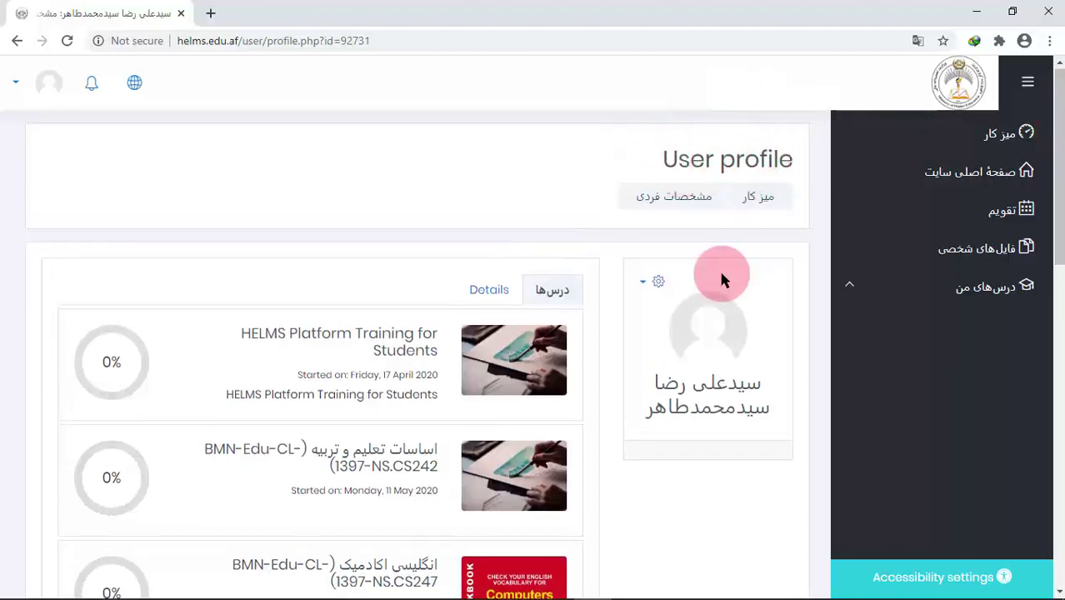
click(657, 284)
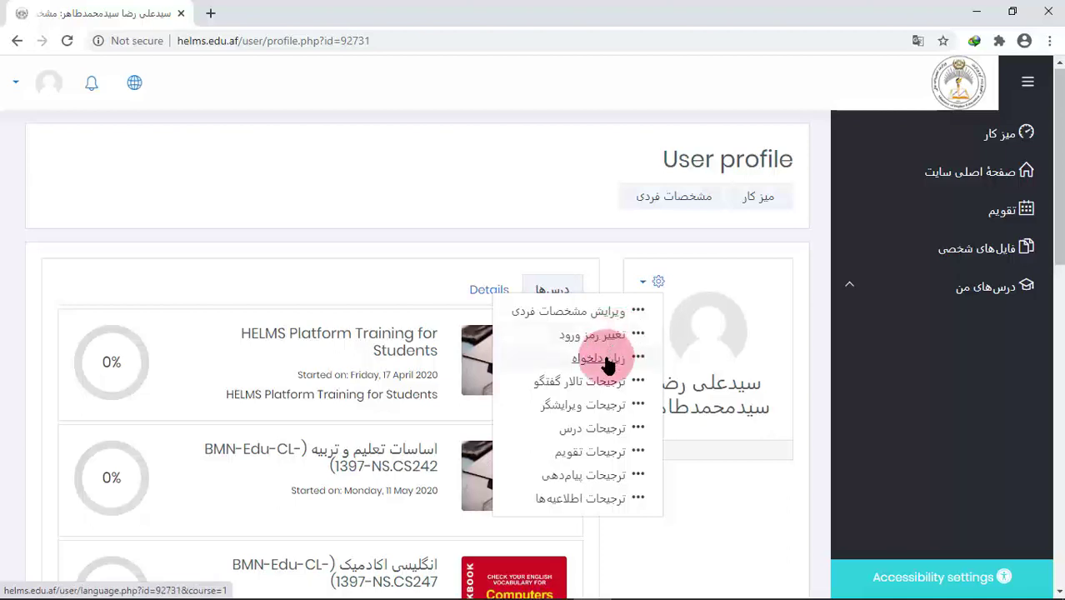
click(607, 360)
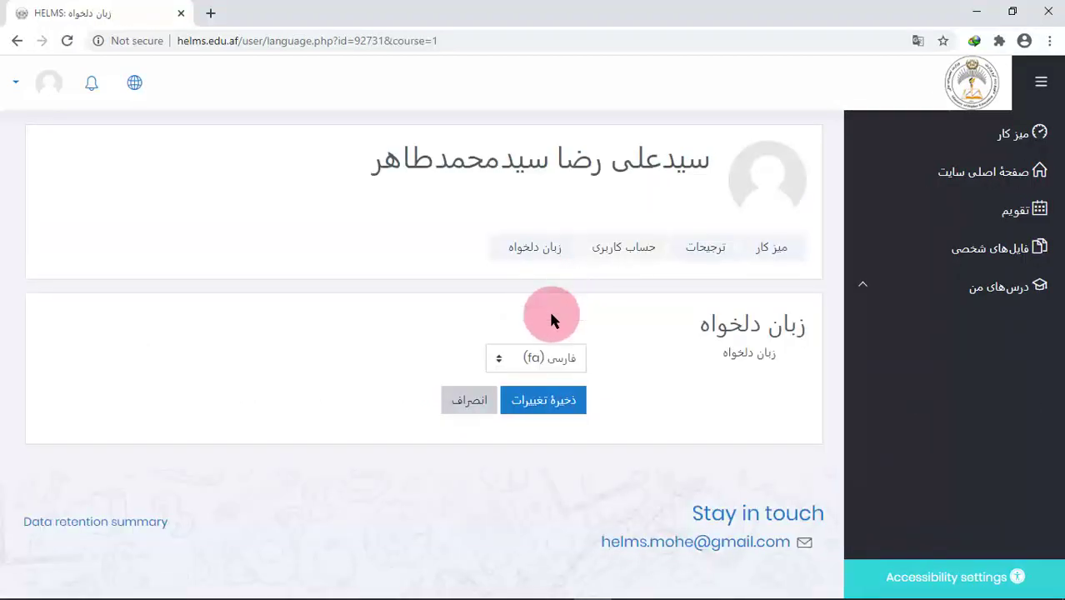
click(517, 356)
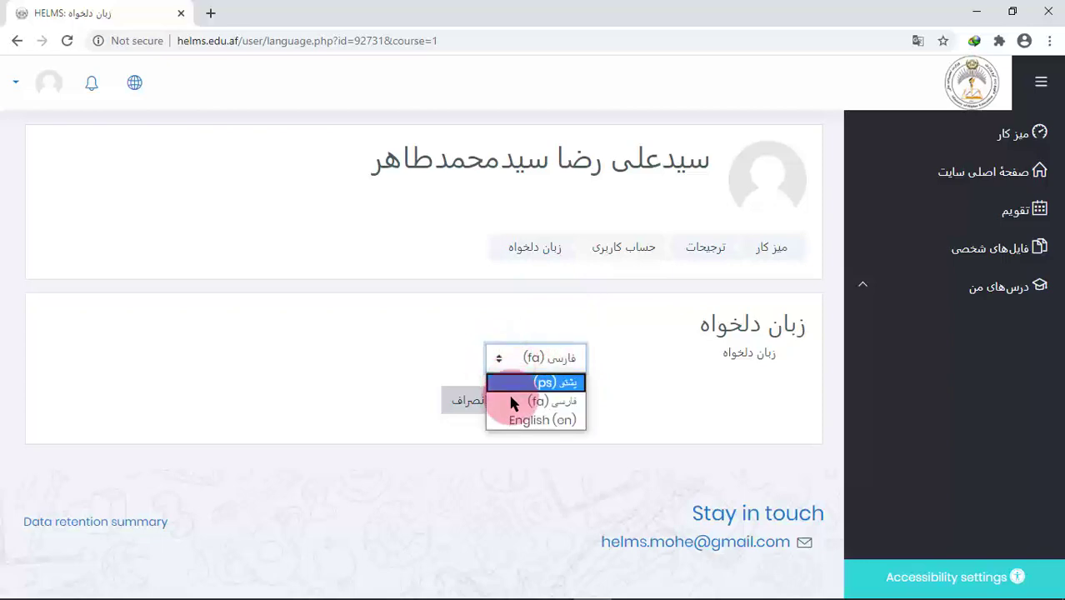
click(512, 421)
click(515, 367)
click(516, 403)
click(560, 404)
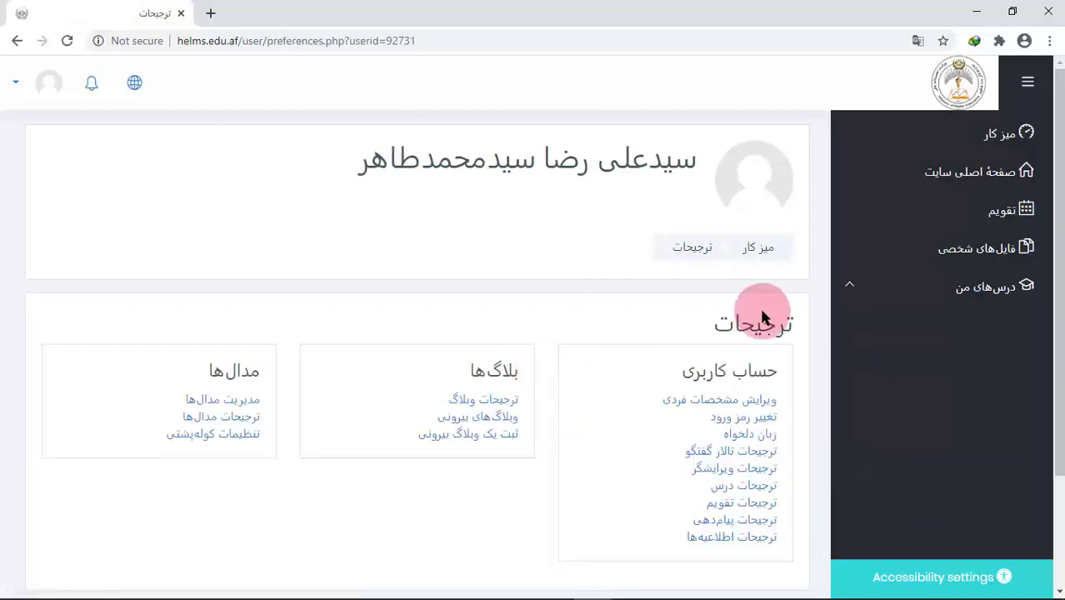
Open the Edit profile form and scroll down to the User picture section
click(733, 401)
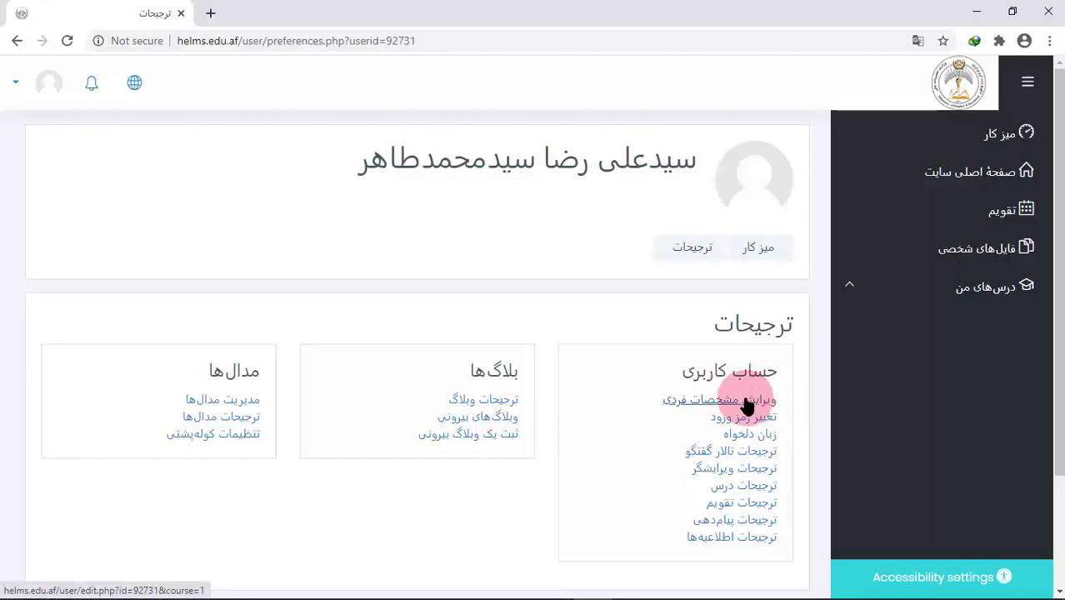
scroll(1060, 167, down, 1)
click(744, 354)
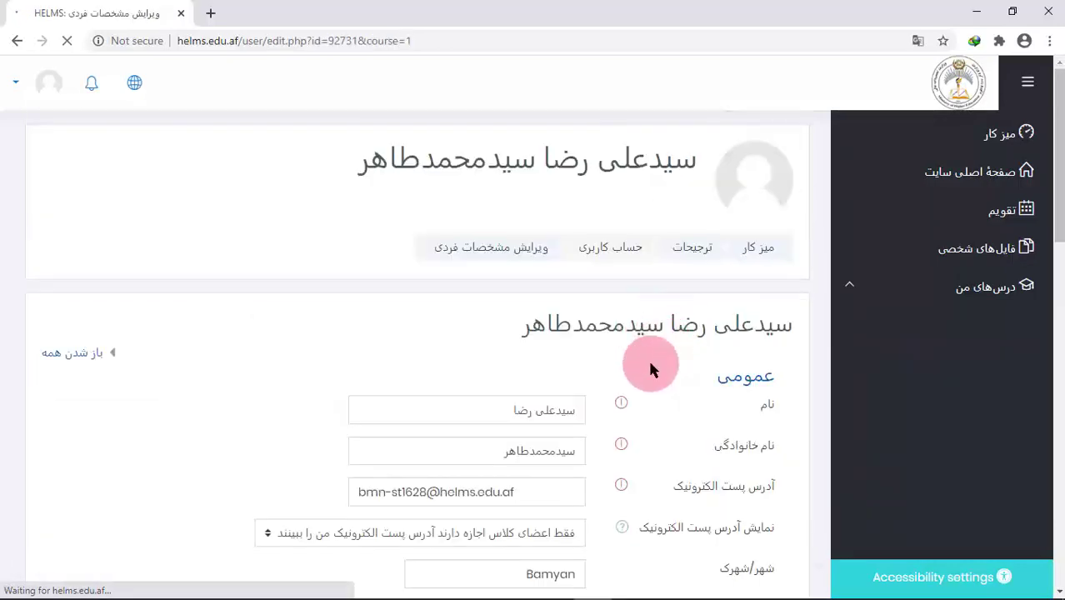
click(946, 358)
drag(1059, 185, 380, 427)
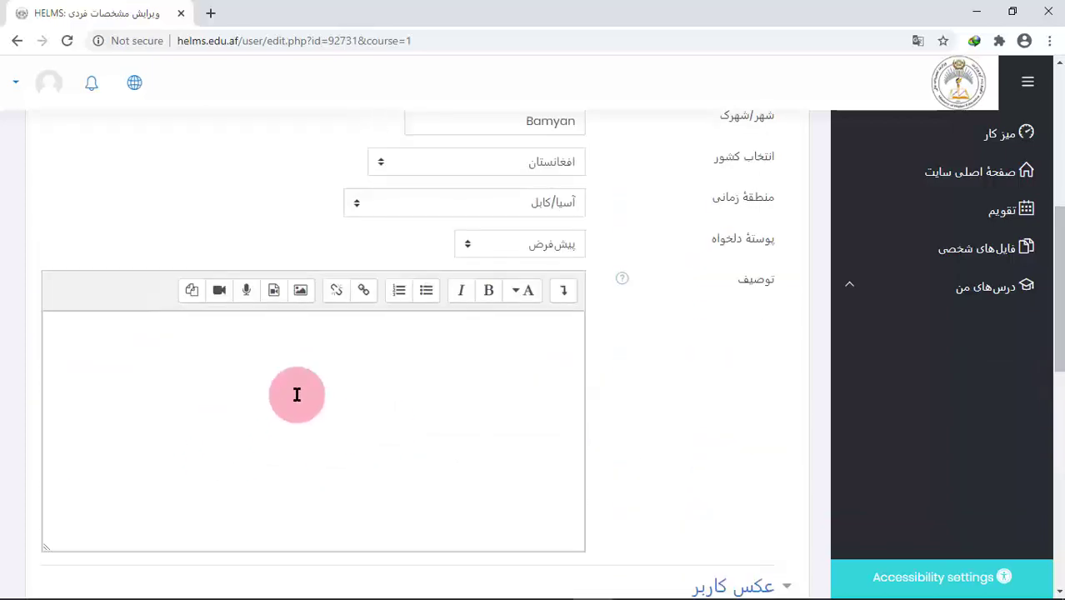
drag(1061, 250, 824, 315)
Collapse and re-expand User picture, then check the file picker's Recent files and close it
click(781, 200)
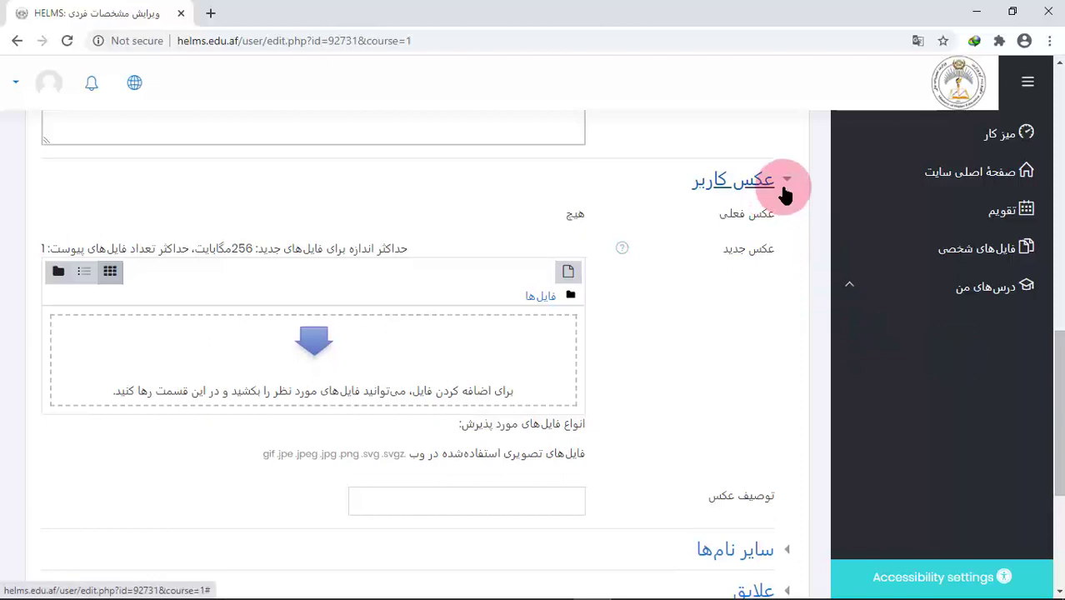
click(773, 202)
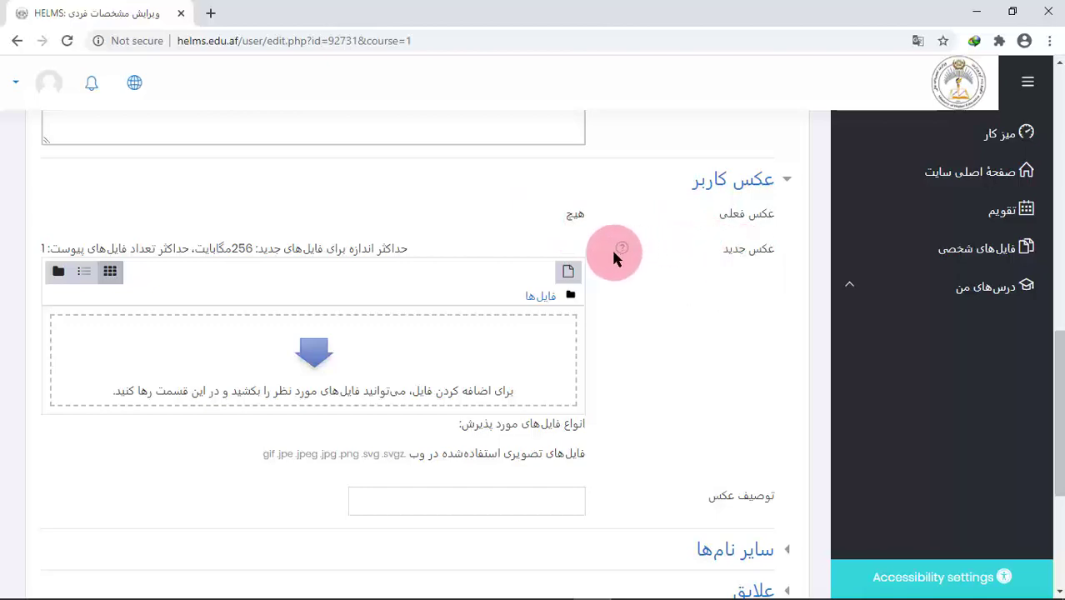
click(567, 273)
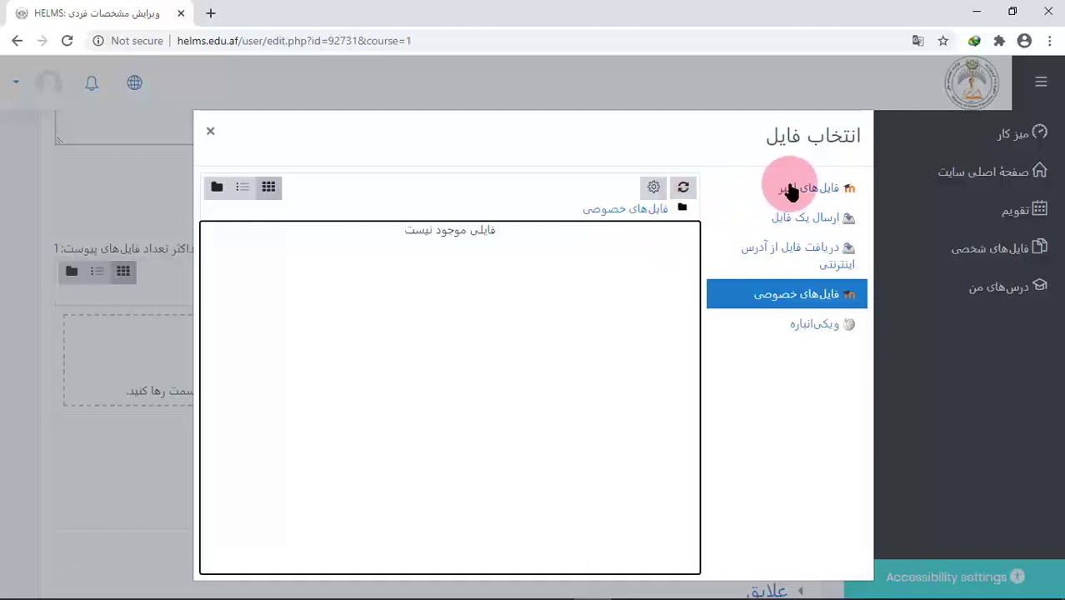
click(810, 190)
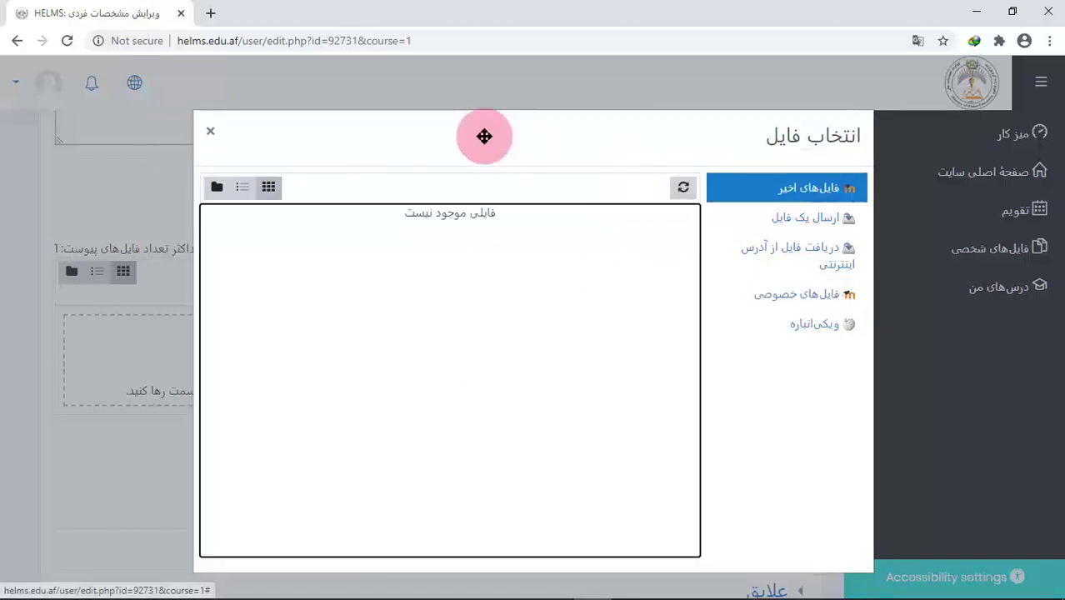
click(210, 131)
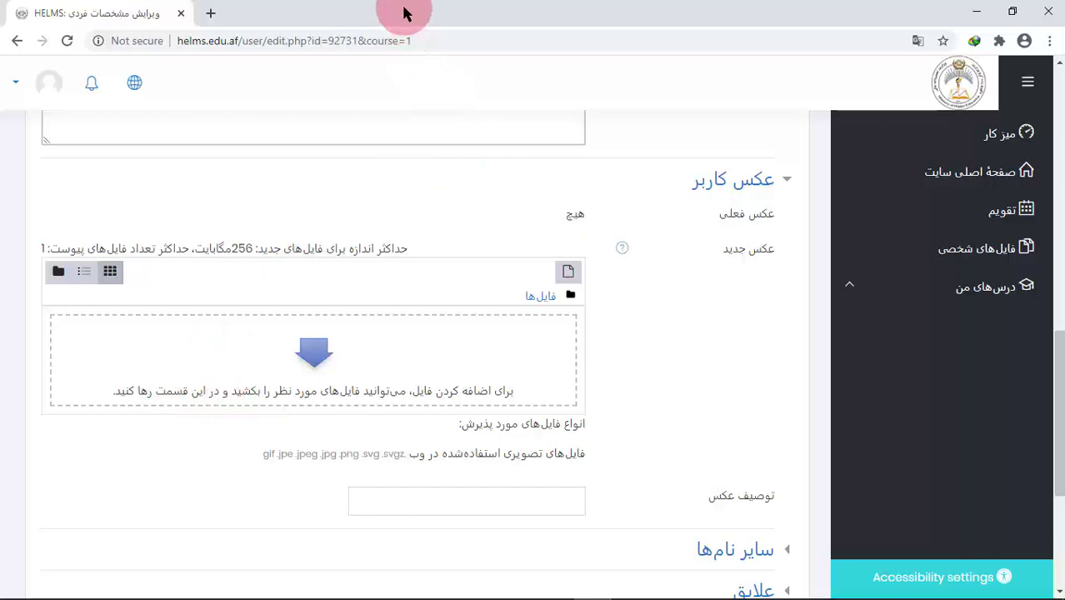
Shrink Chrome to a smaller window and close Word's Document1 without saving
drag(363, 17, 722, 24)
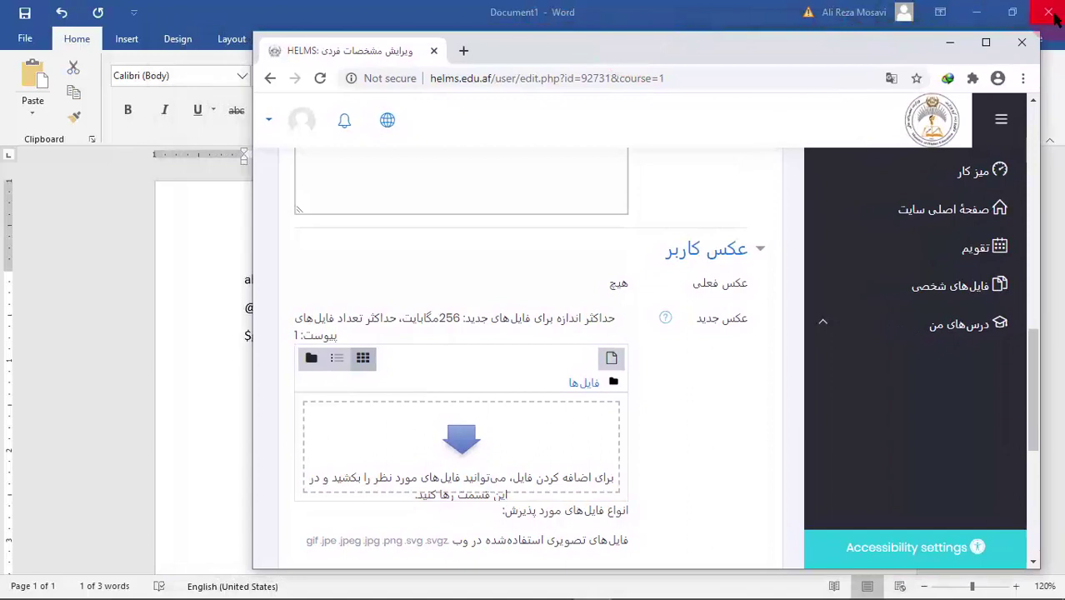
click(1052, 13)
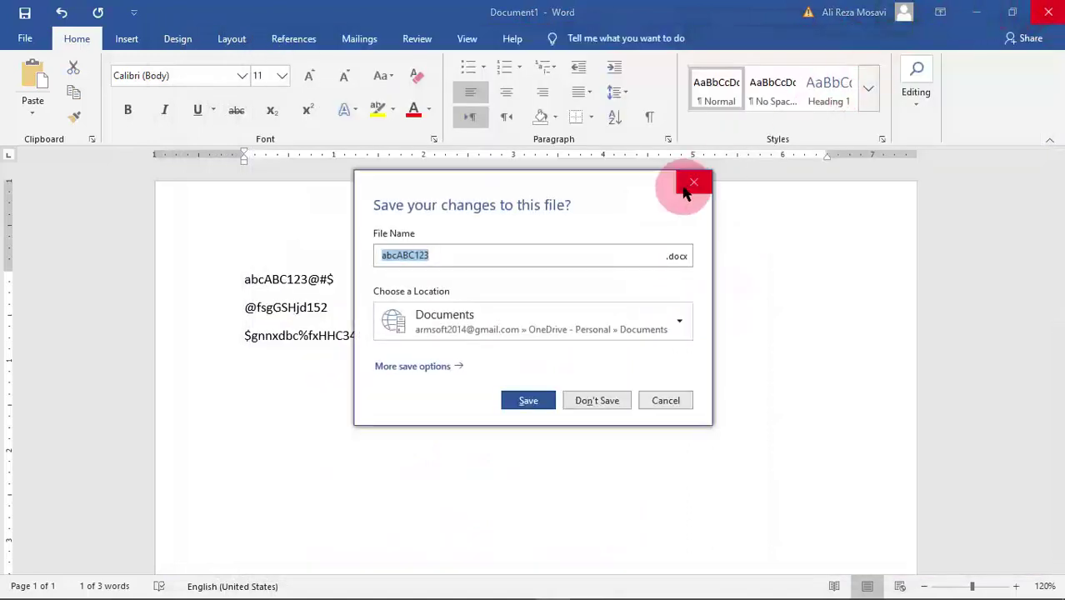
click(691, 186)
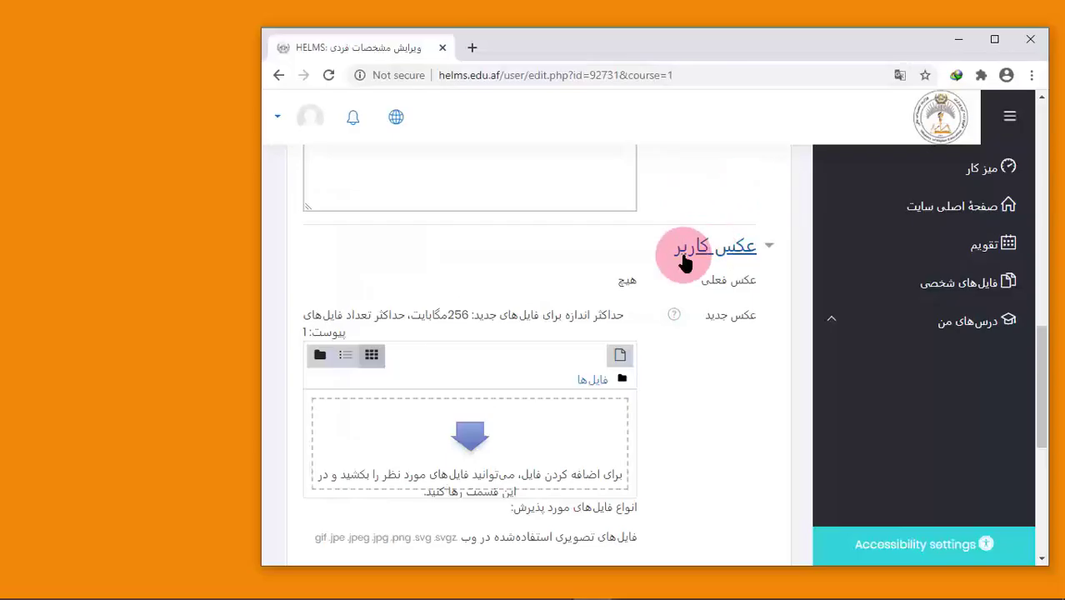
Open File Explorer, select 20150826_102544.jpg, and place Explorer and Chrome side by side
key(super+e)
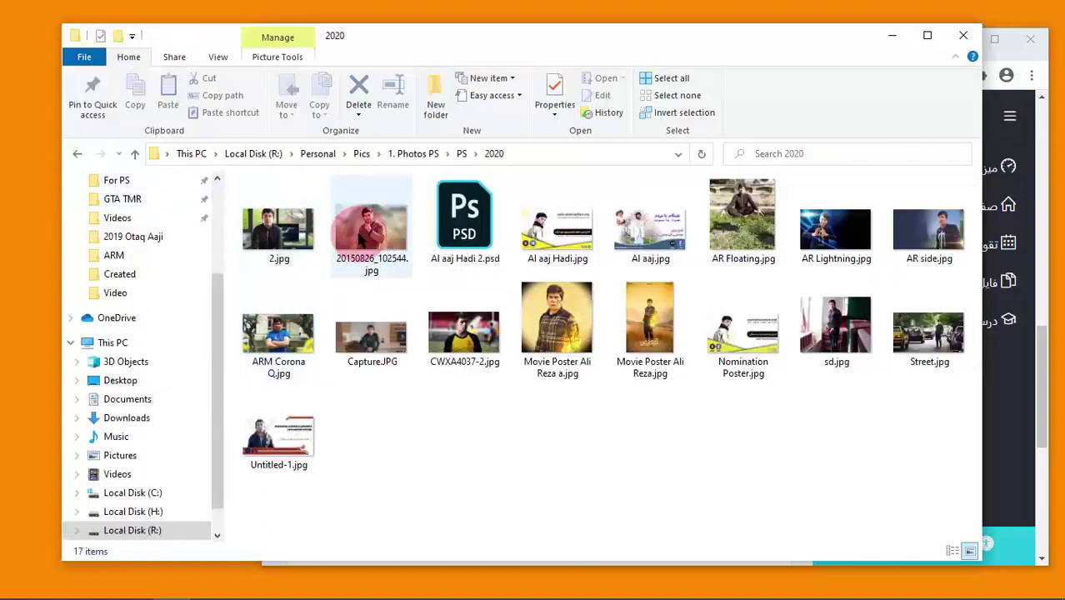
click(371, 227)
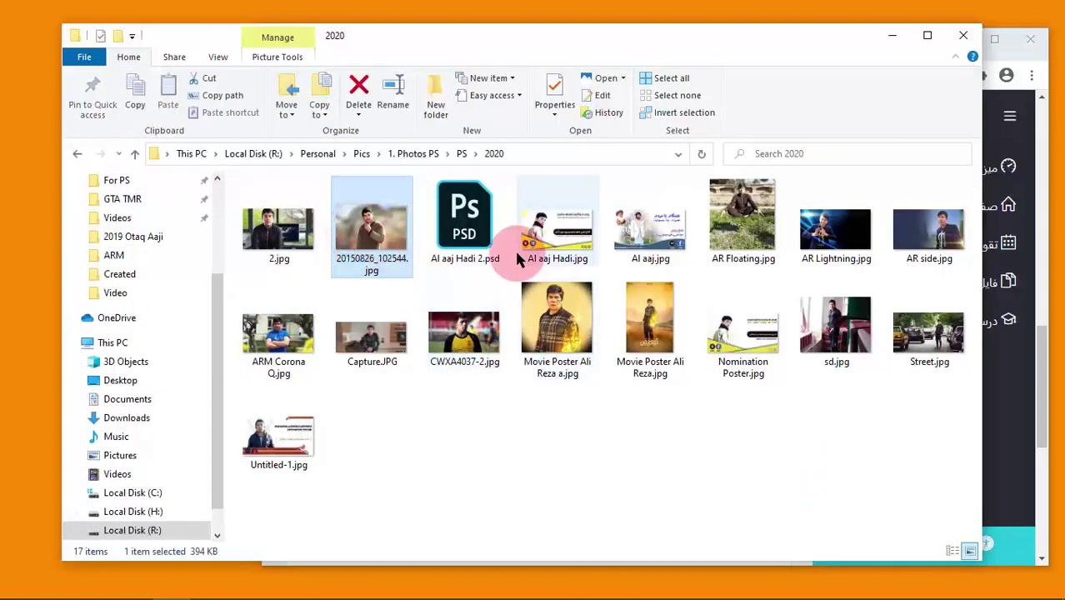
drag(584, 43, 280, 80)
drag(348, 101, 2, 123)
click(722, 348)
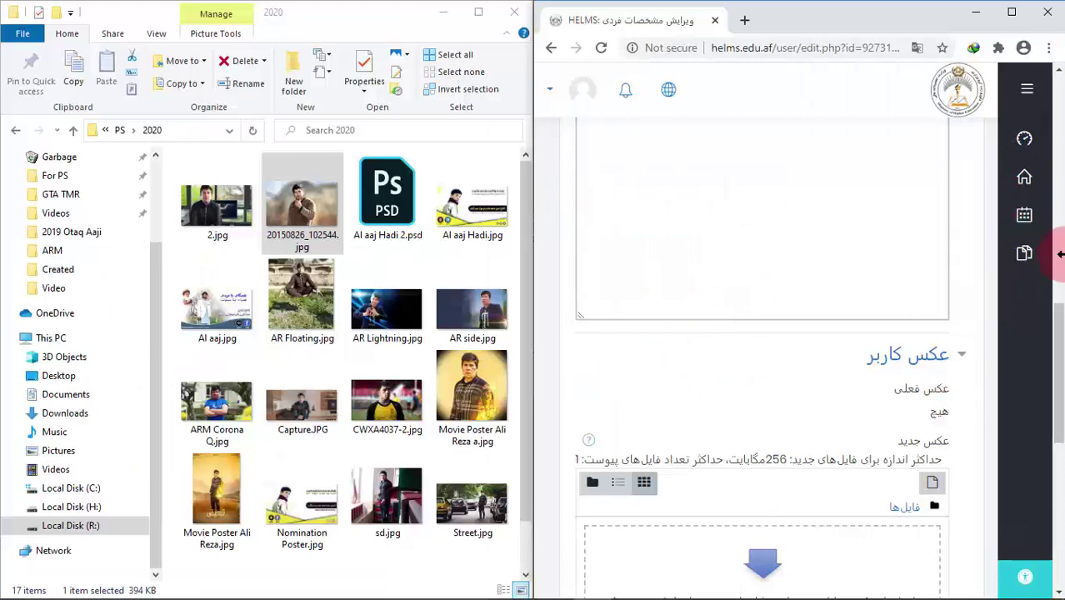
Drag 20150826_102544.jpg into the profile's new picture drop area
scroll(750, 350, down, 3)
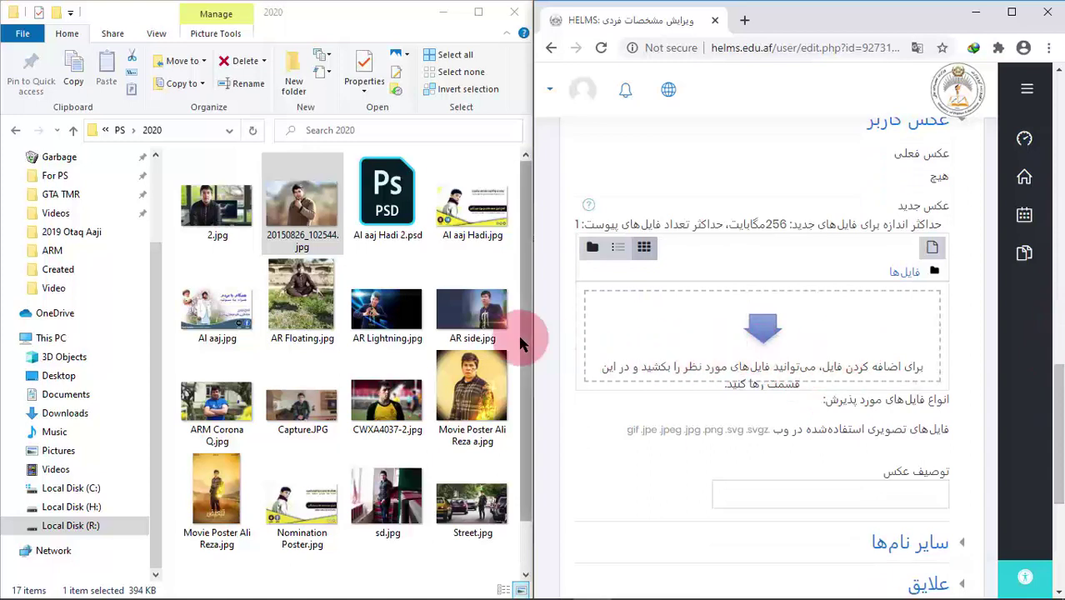
drag(291, 193, 739, 351)
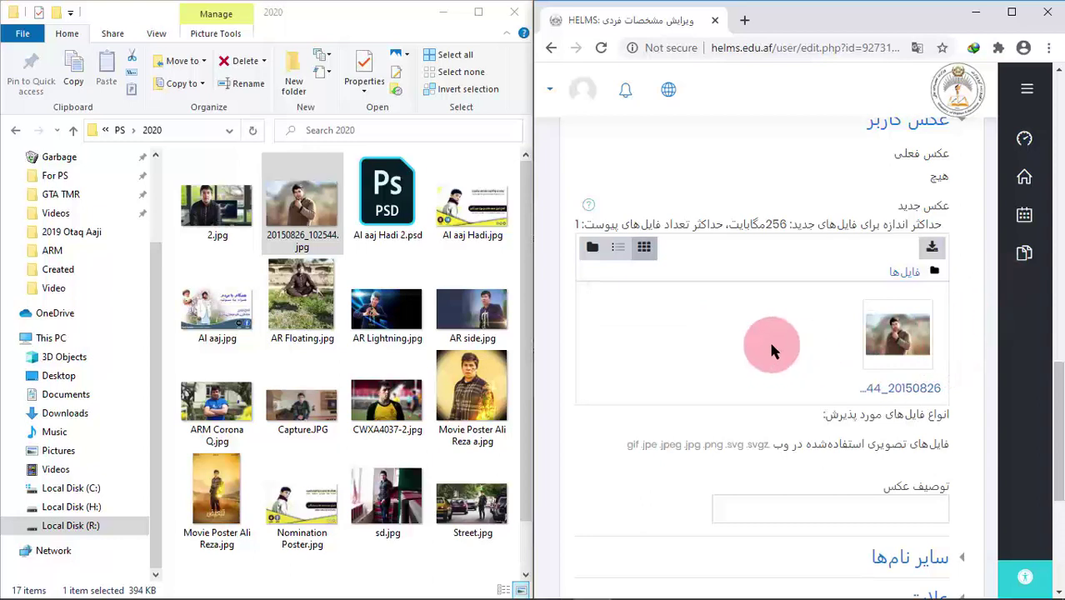
drag(1057, 382, 1057, 418)
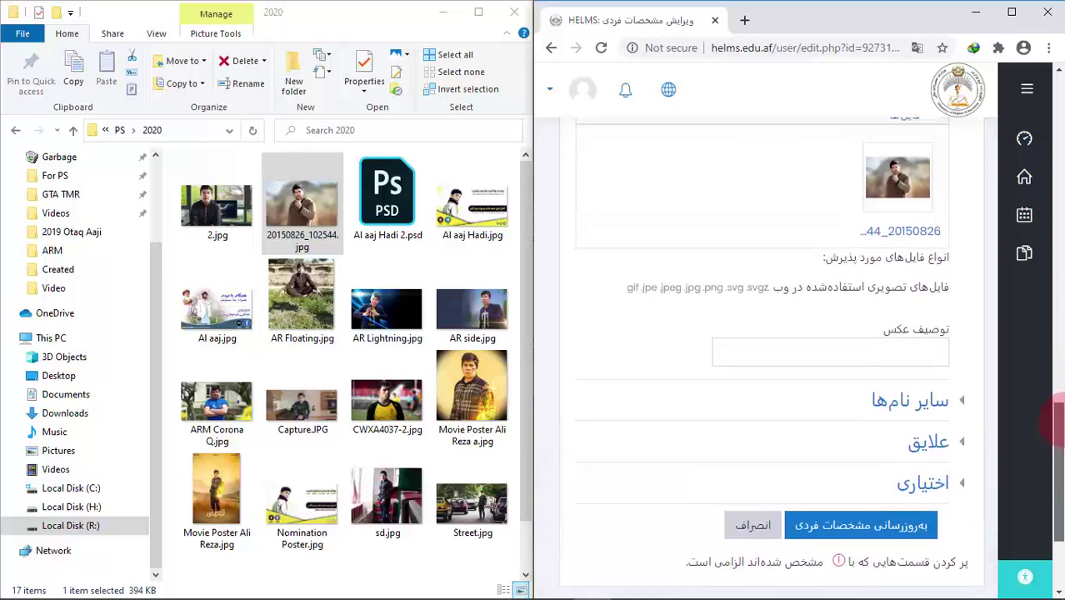
Expand and collapse the Other names, Interests and Optional sections of the profile form
click(922, 405)
click(925, 403)
click(926, 443)
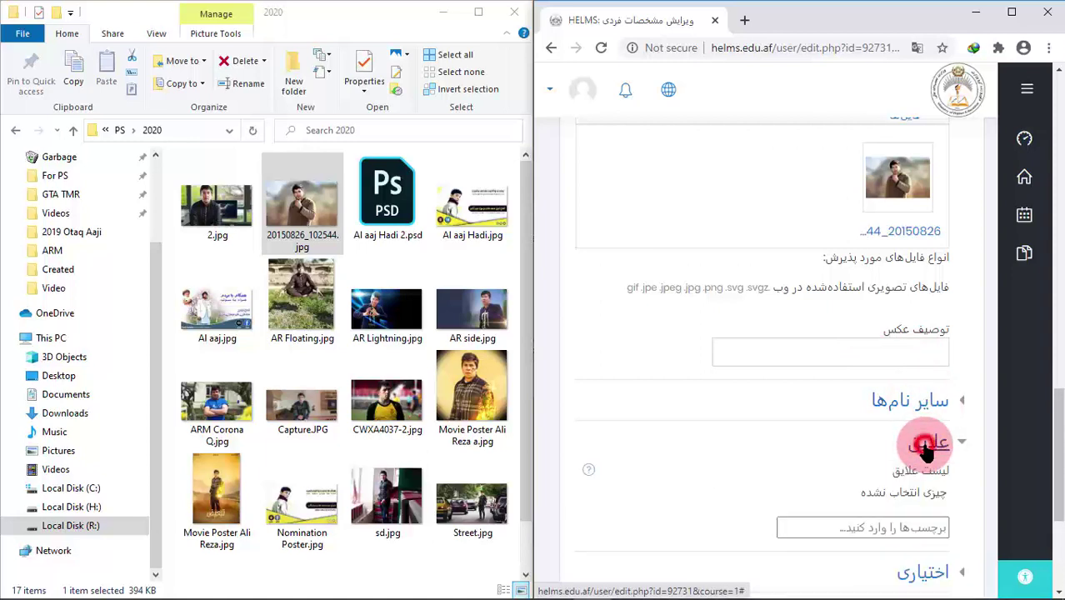
click(926, 446)
click(930, 486)
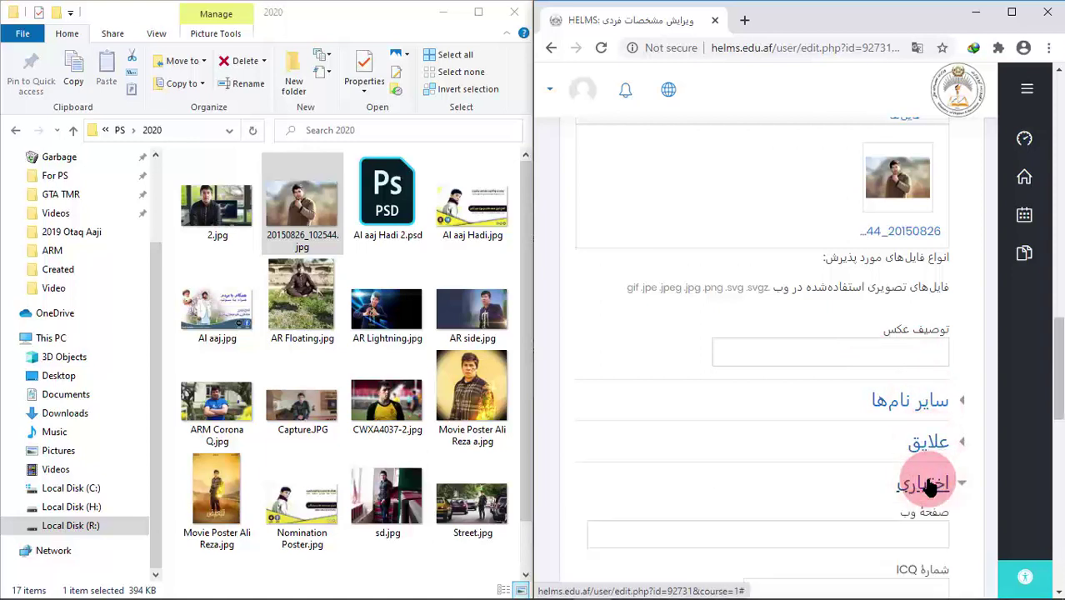
click(927, 486)
Save the profile with Update profile and maximize the browser window
drag(1061, 408, 1057, 450)
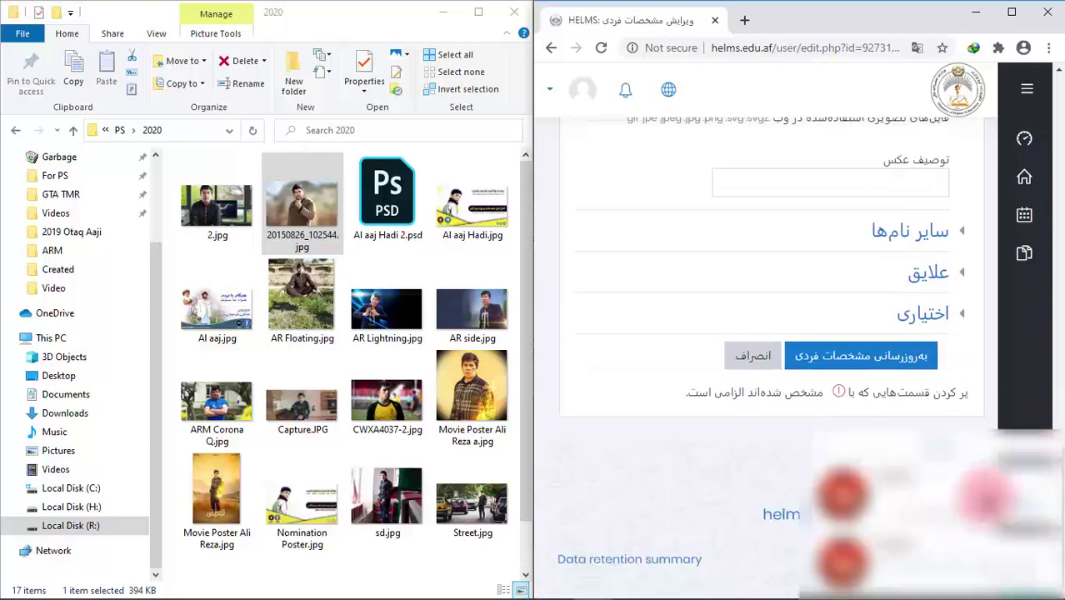
click(865, 363)
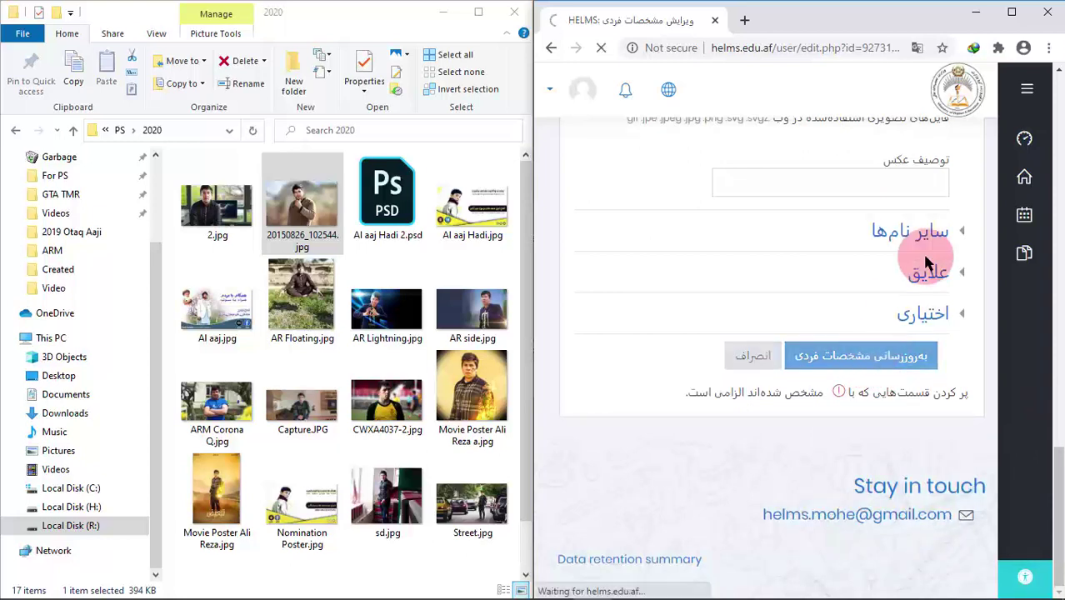
click(1013, 12)
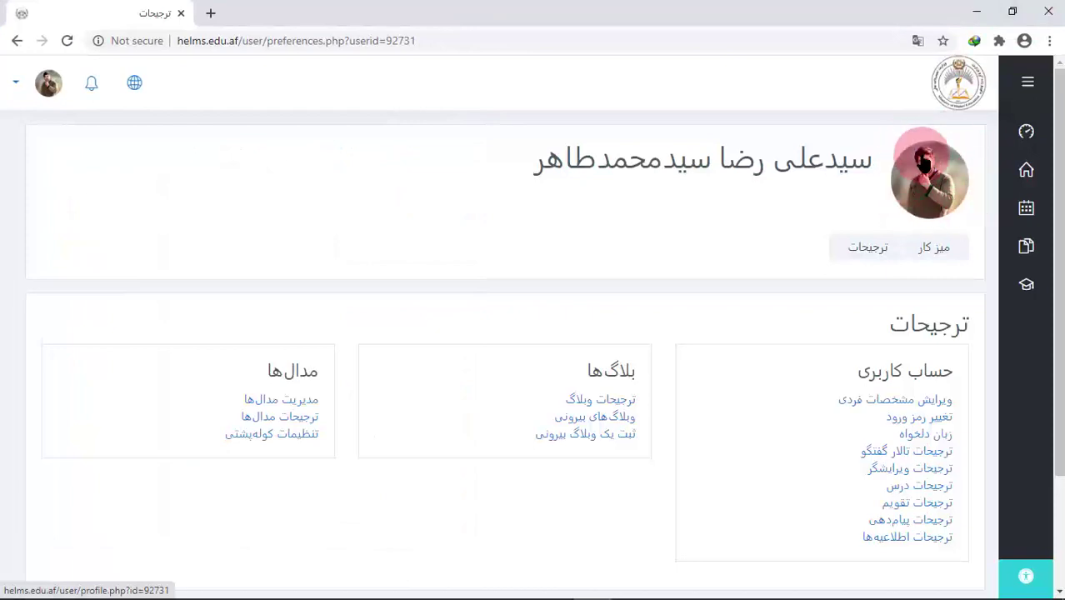
Check and close the notifications panel, then go to the Dashboard from the navigation drawer
drag(1059, 350, 1059, 283)
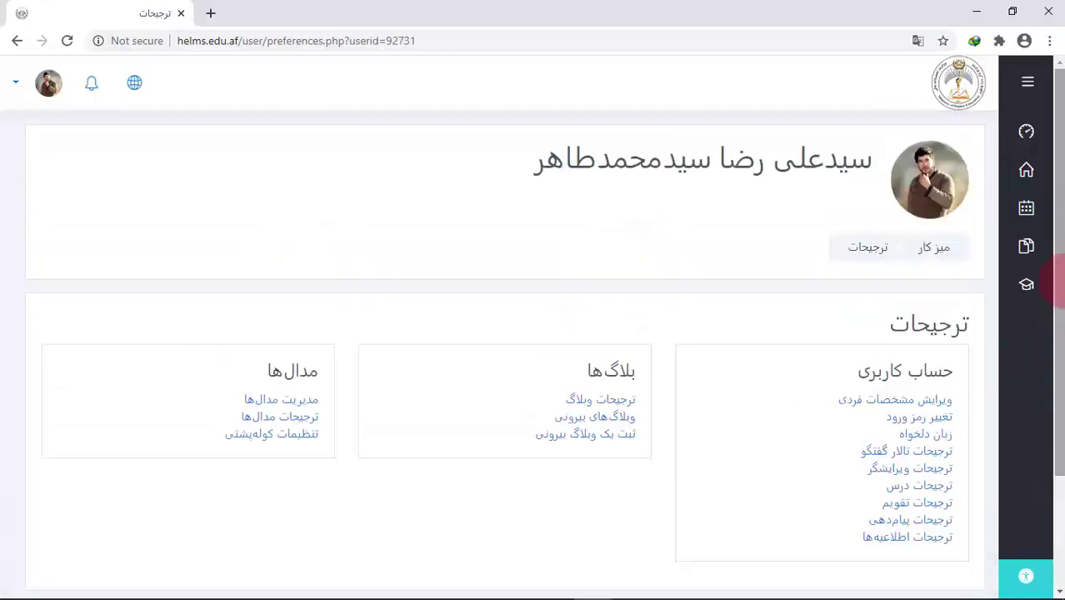
click(90, 85)
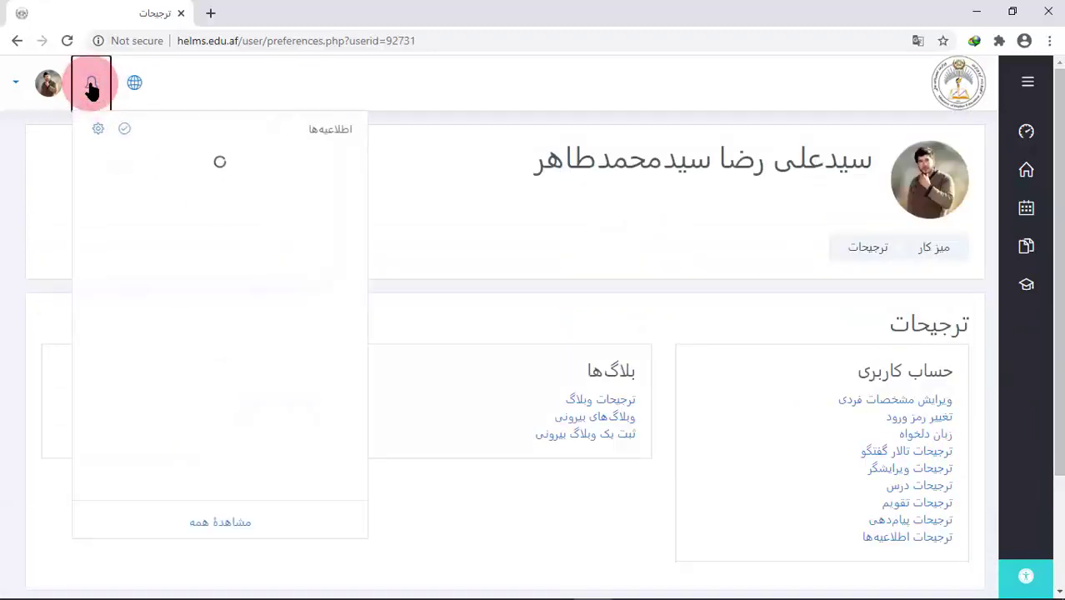
click(263, 70)
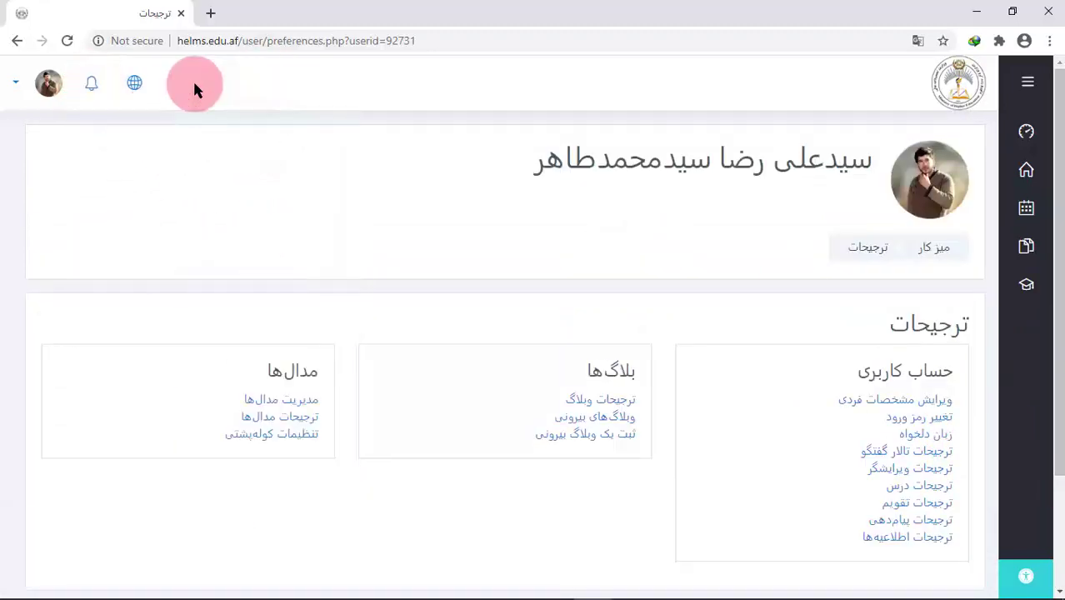
click(1030, 84)
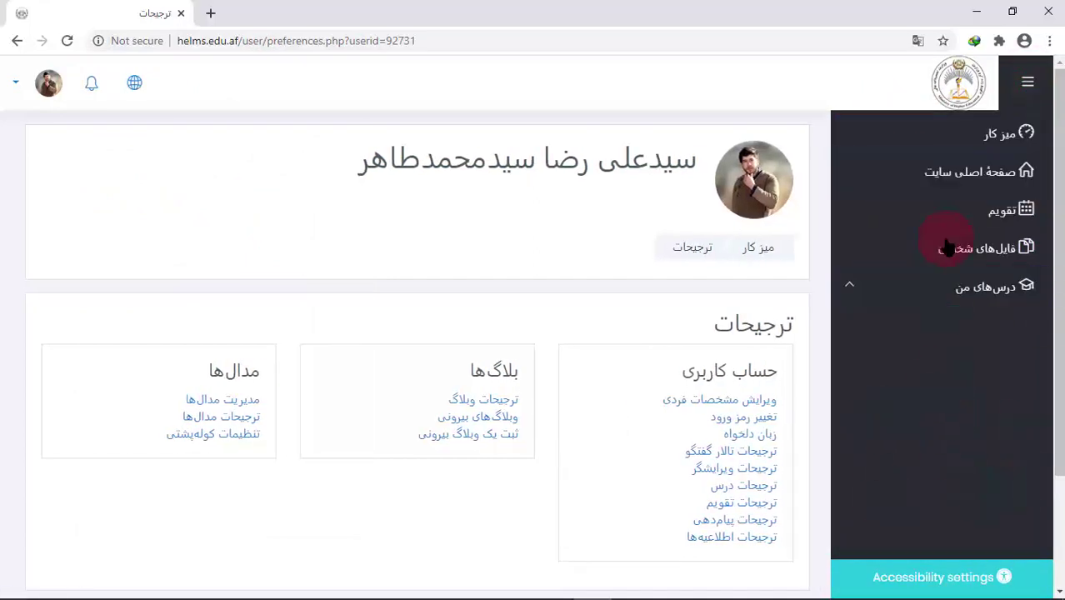
click(1007, 138)
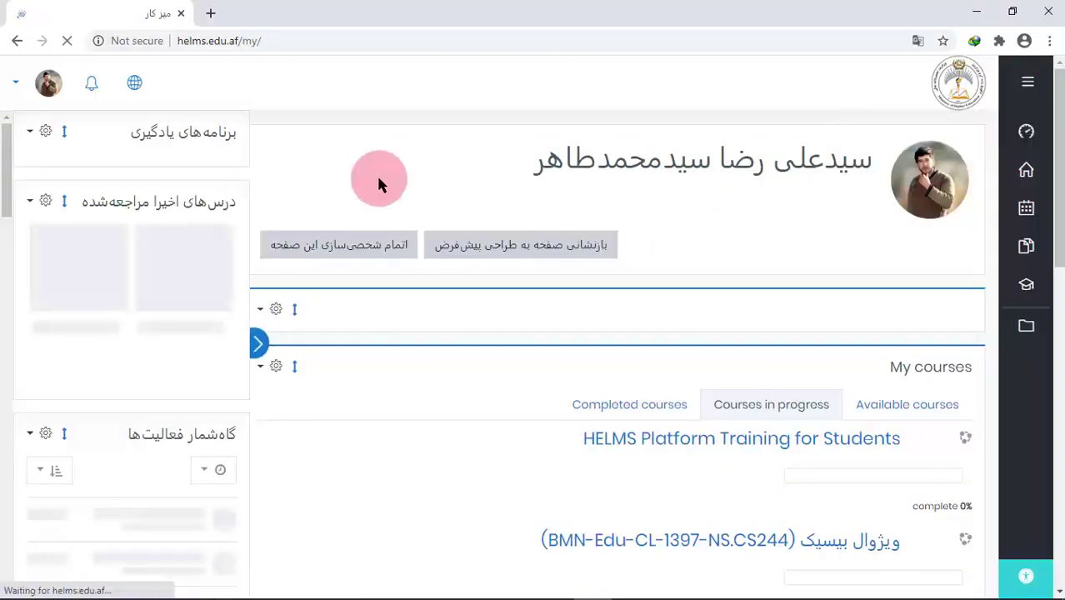
Visit the Messages page from the user menu, then choose Log out from that menu
click(22, 90)
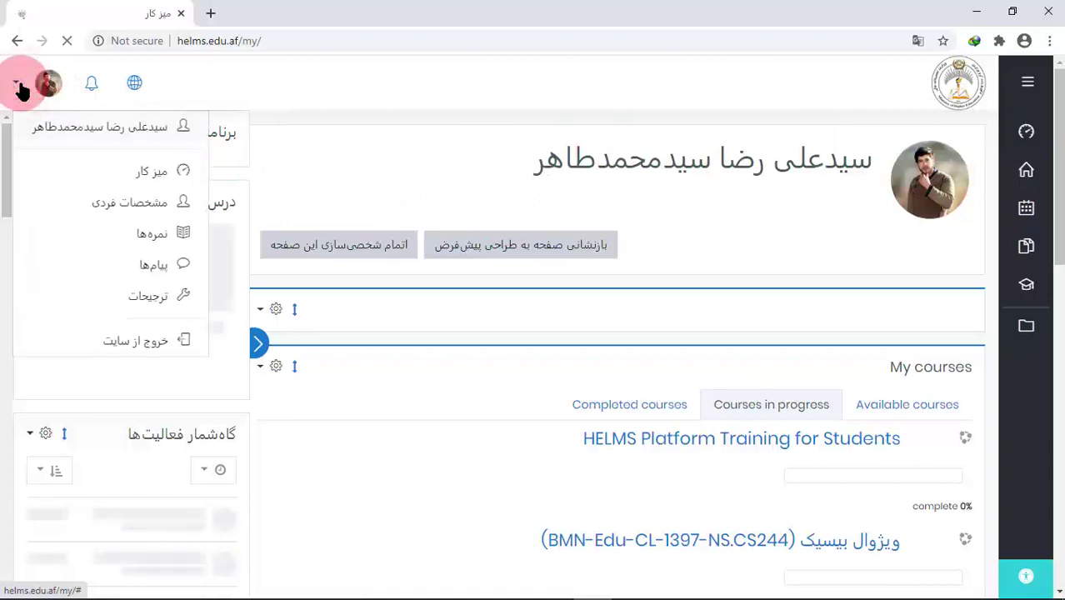
click(125, 203)
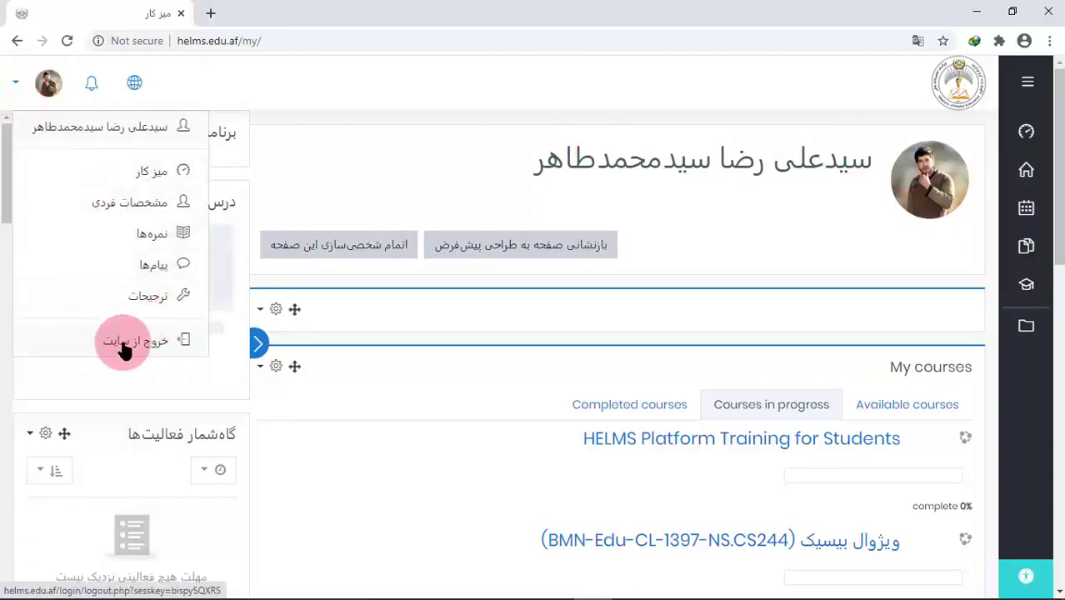
click(152, 272)
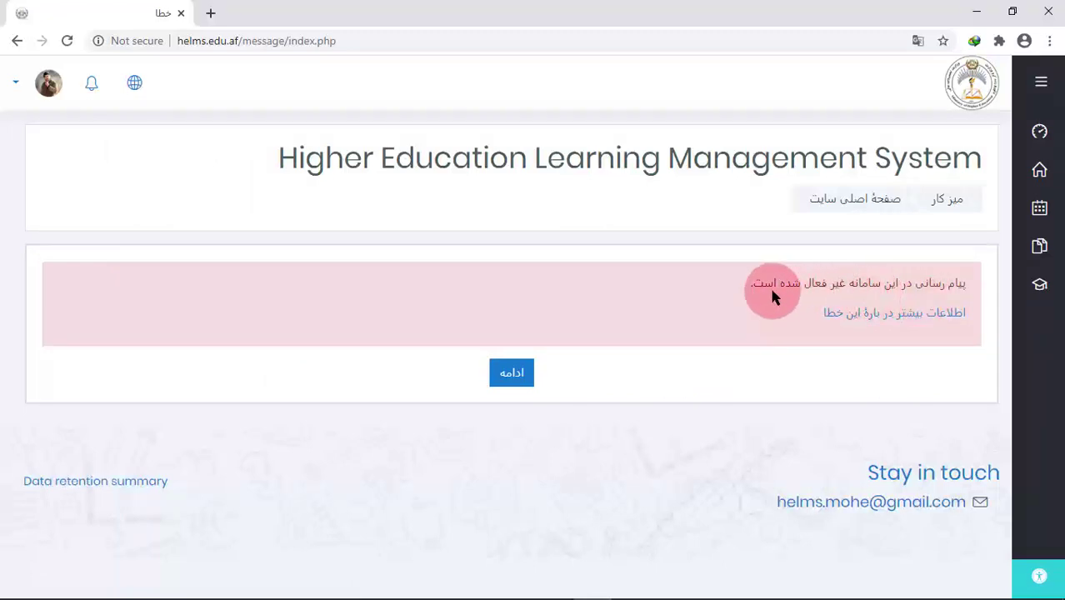
click(22, 86)
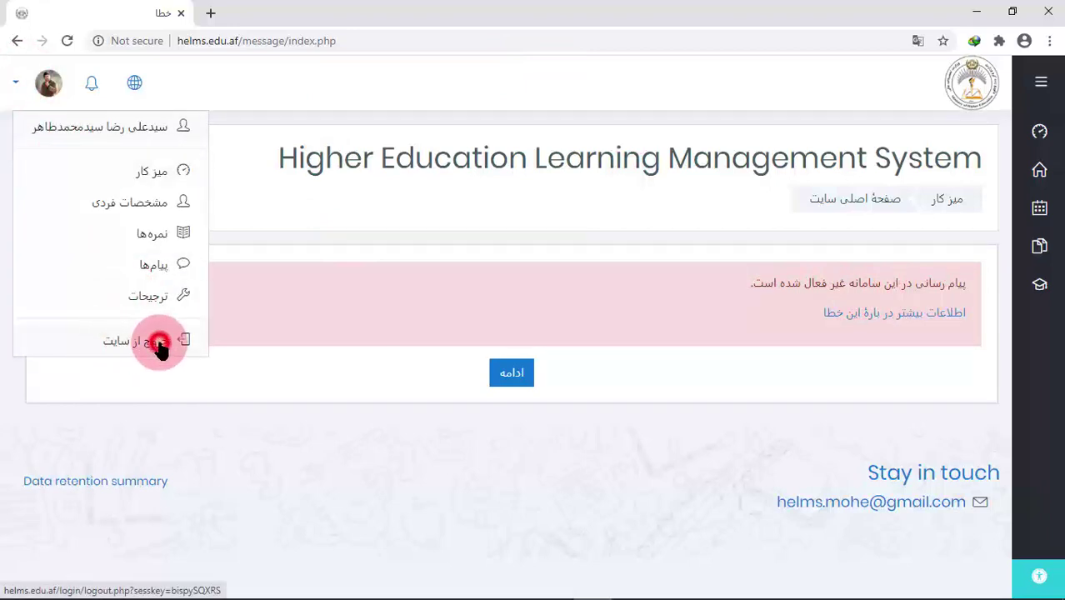
click(159, 349)
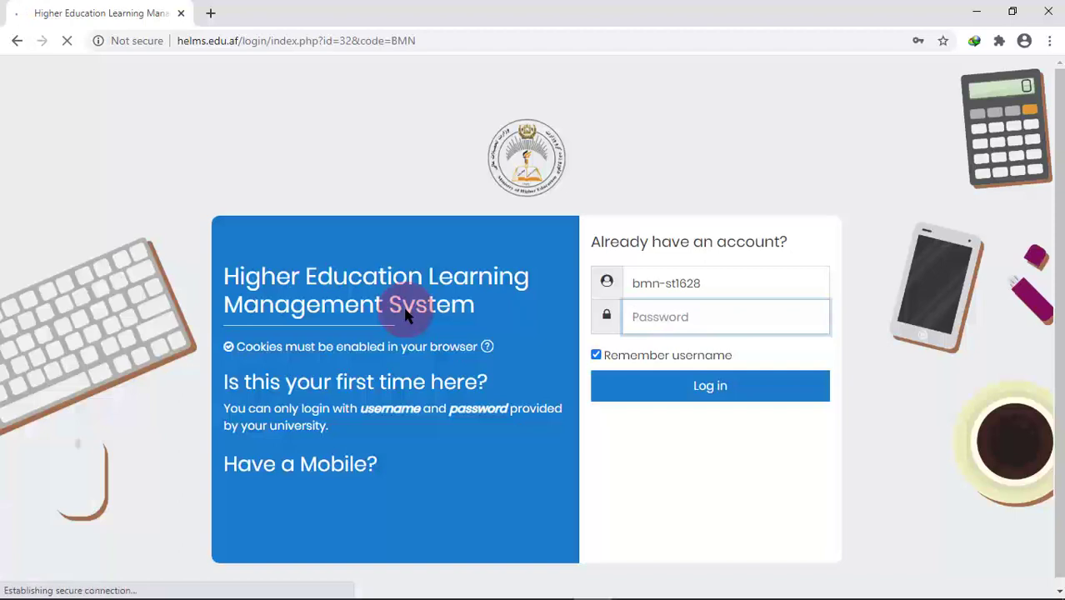